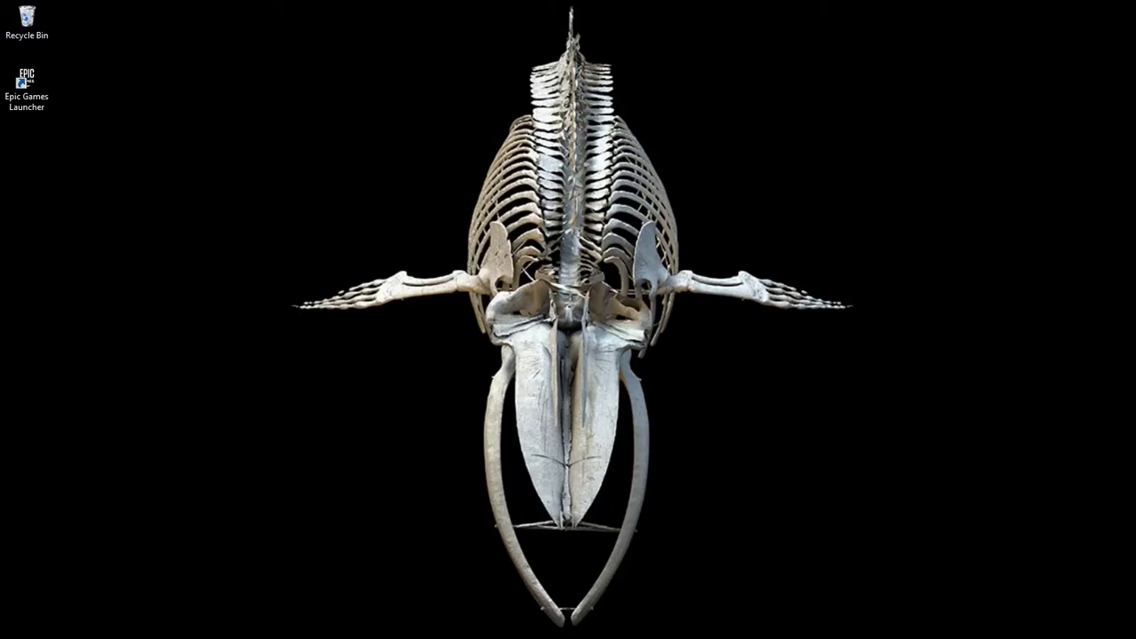
# Step: Launch Unreal Engine 4.20.3 from the Epic Games Launcher and create a Blank Blueprint project named MyProject2 with starter content
pyautogui.doubleClick(26, 87)
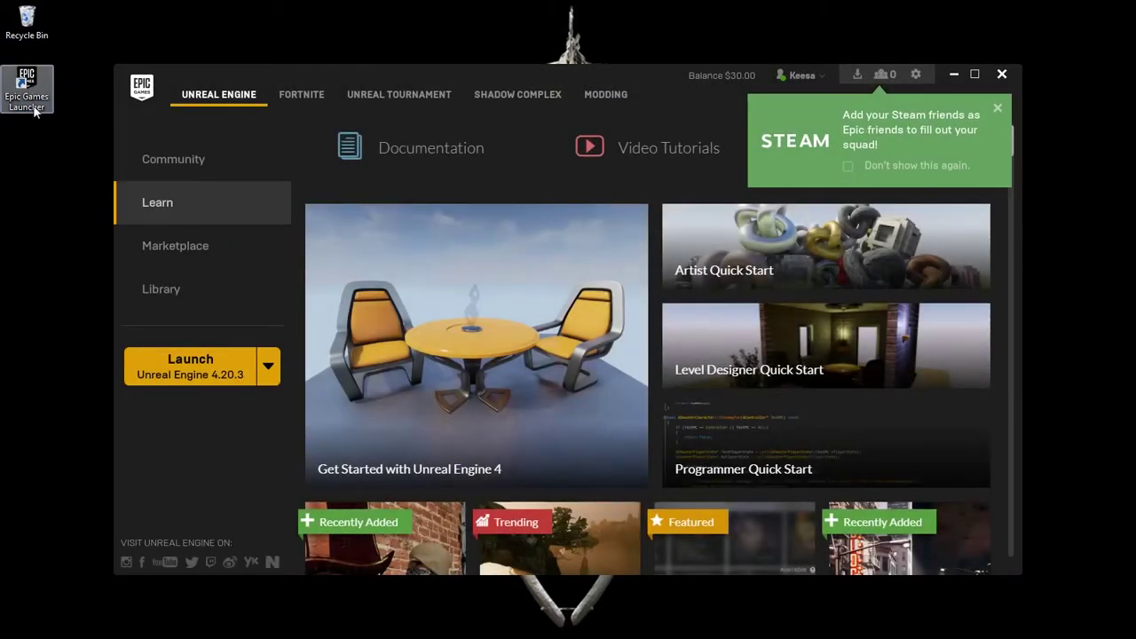
pyautogui.click(215, 375)
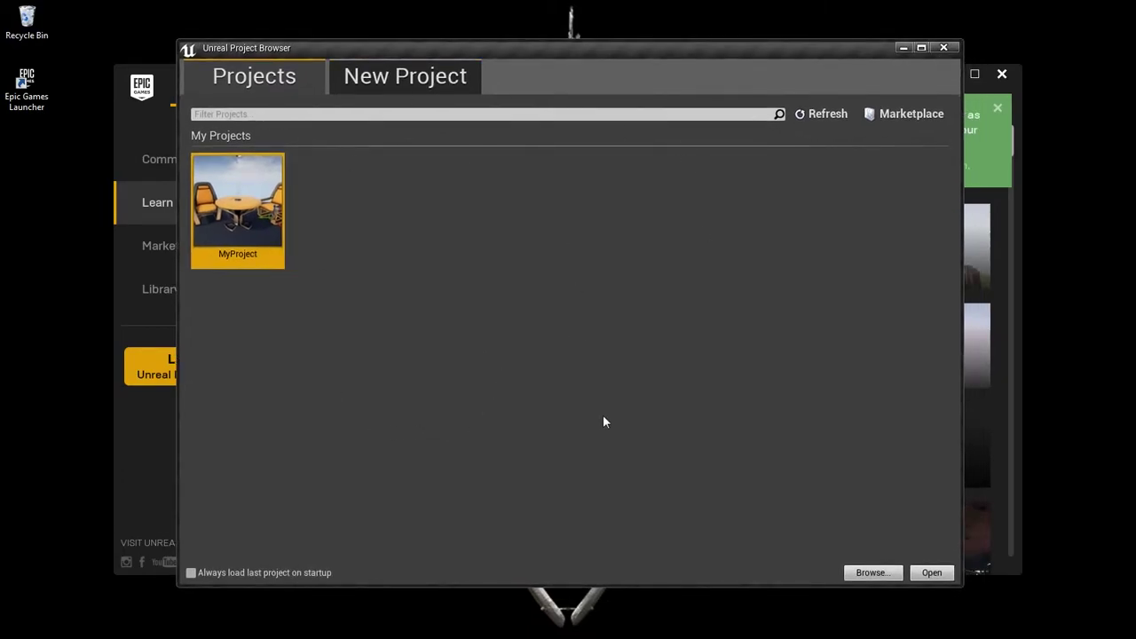
pyautogui.click(392, 77)
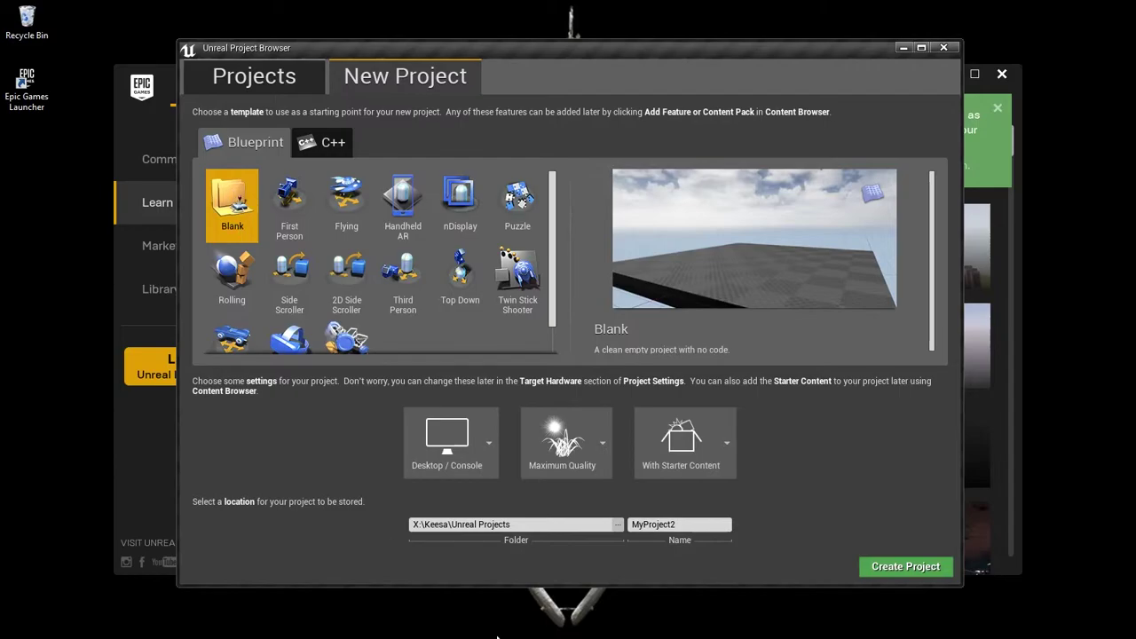
pyautogui.click(414, 526)
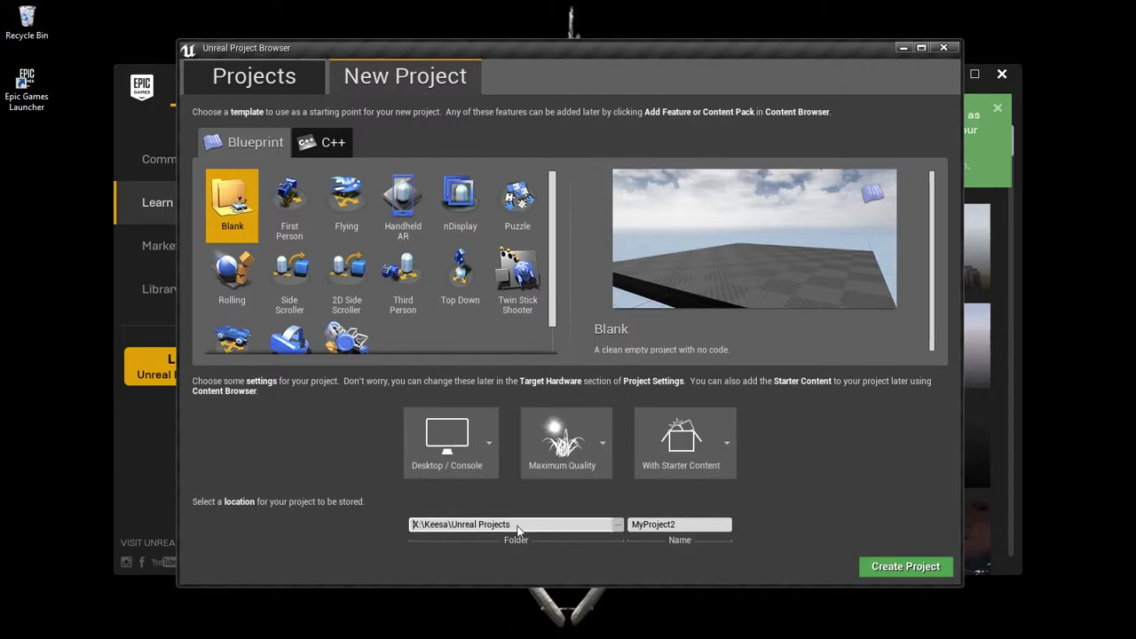
pyautogui.doubleClick(674, 525)
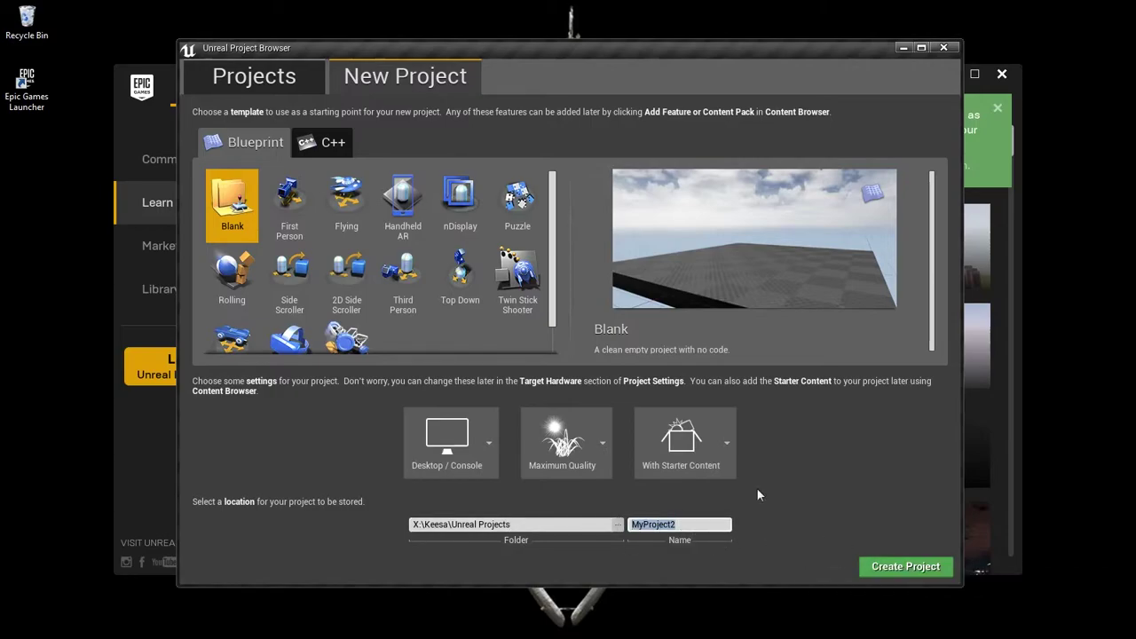
pyautogui.click(879, 566)
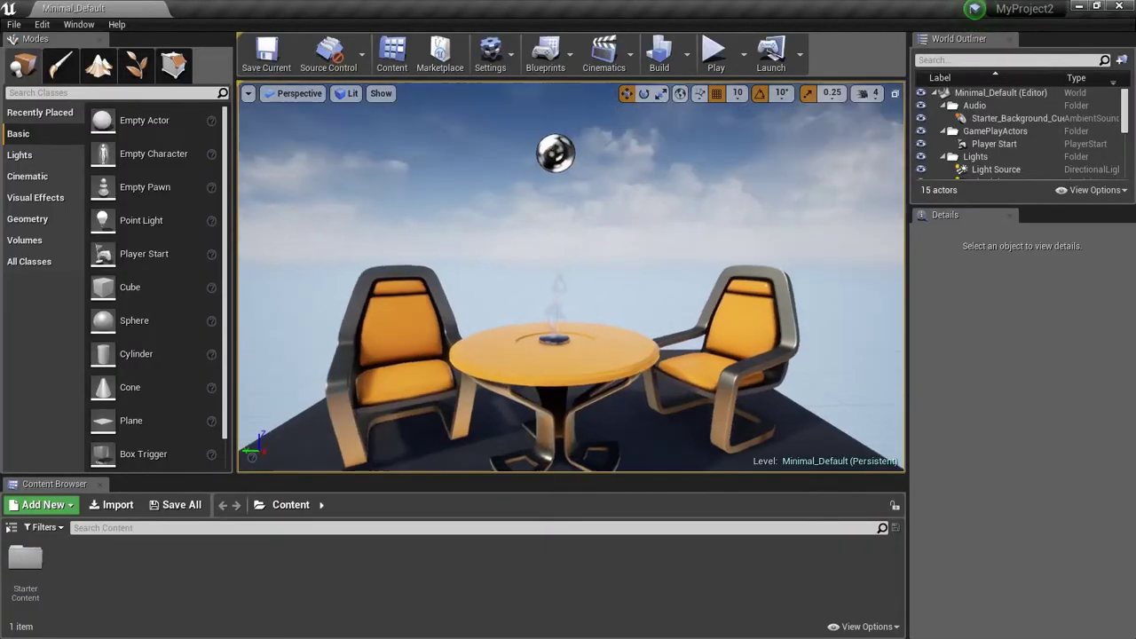
# Step: Create a new level from the Empty Level template
pyautogui.moveTo(571, 277); pyautogui.dragTo(1078, 295, button='right')
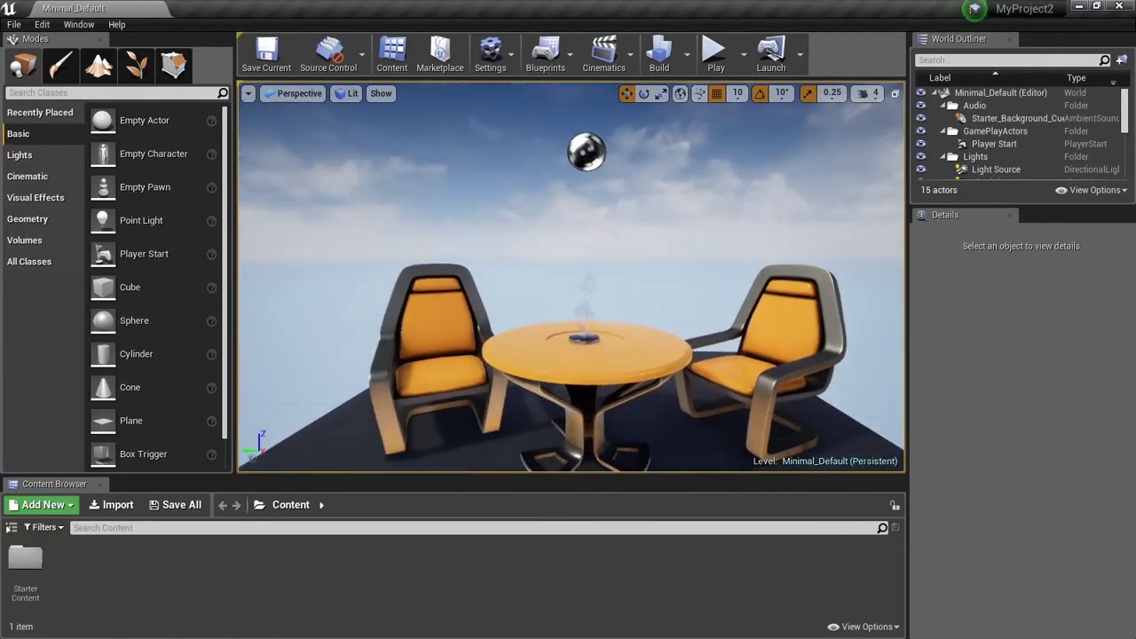
pyautogui.click(13, 24)
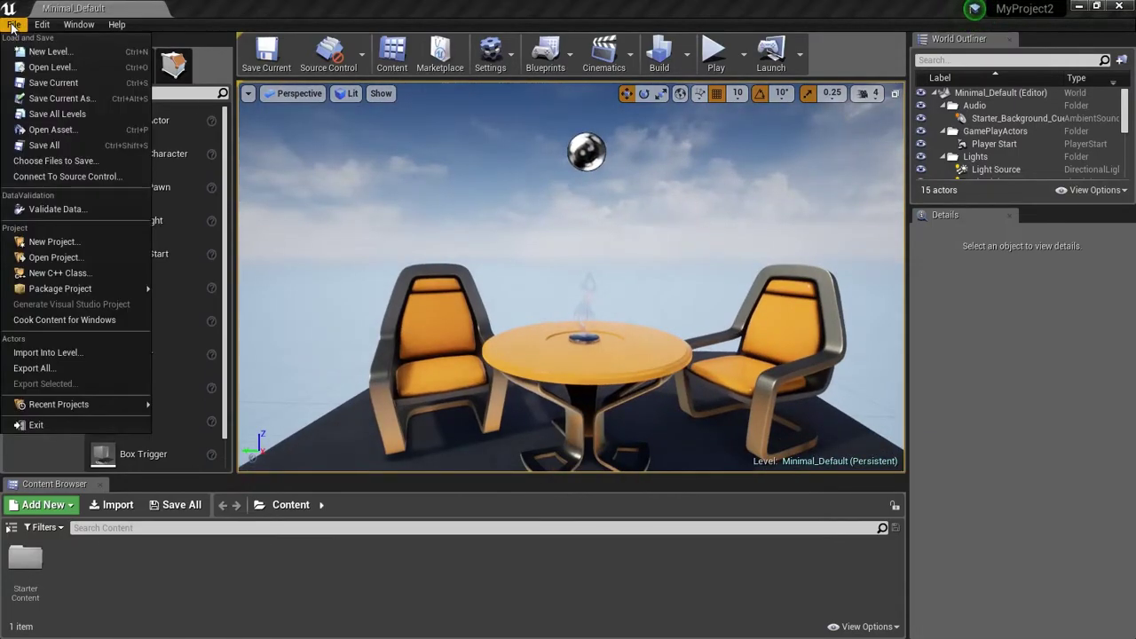
pyautogui.click(46, 52)
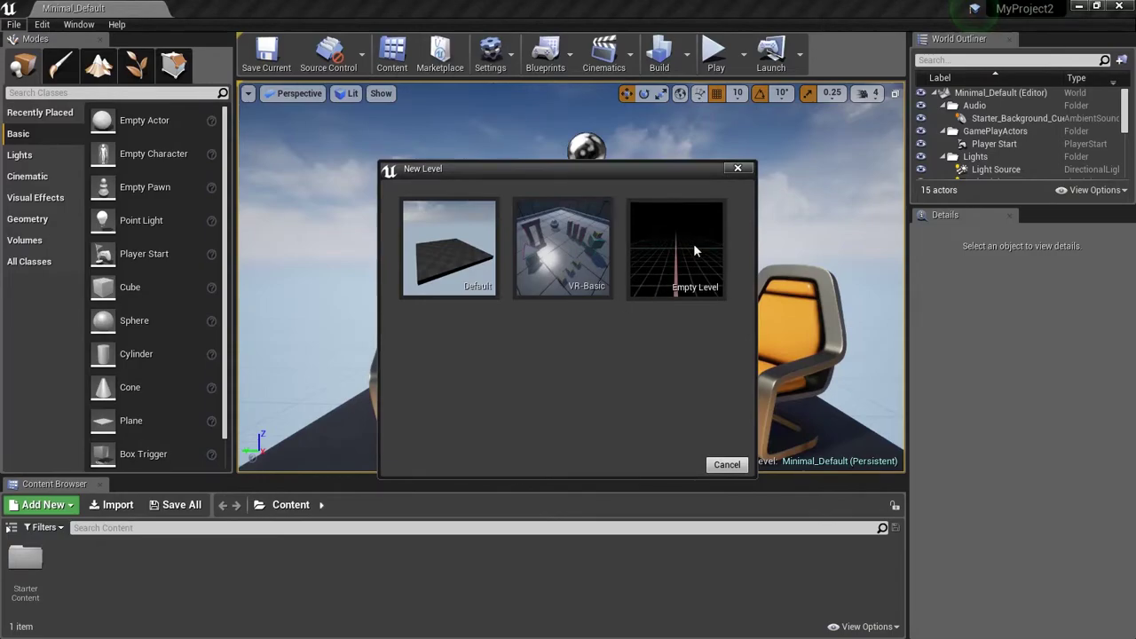
pyautogui.click(695, 252)
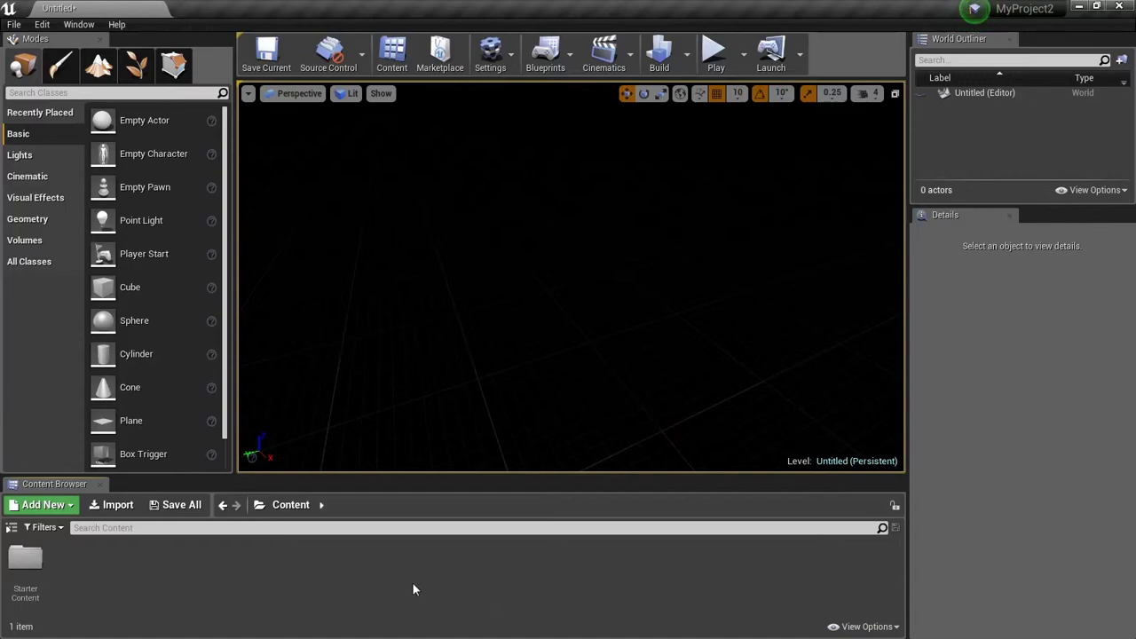
# Step: Check the Content Browser's view options and browse to the Engine Content folder through the path picker
pyautogui.click(866, 627)
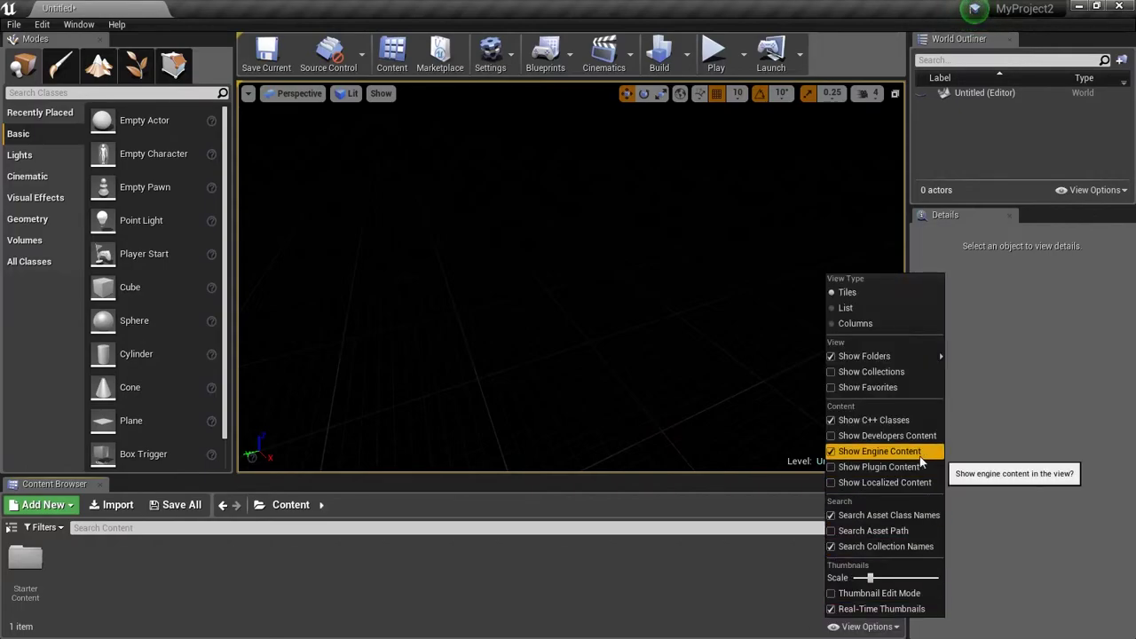
pyautogui.click(760, 611)
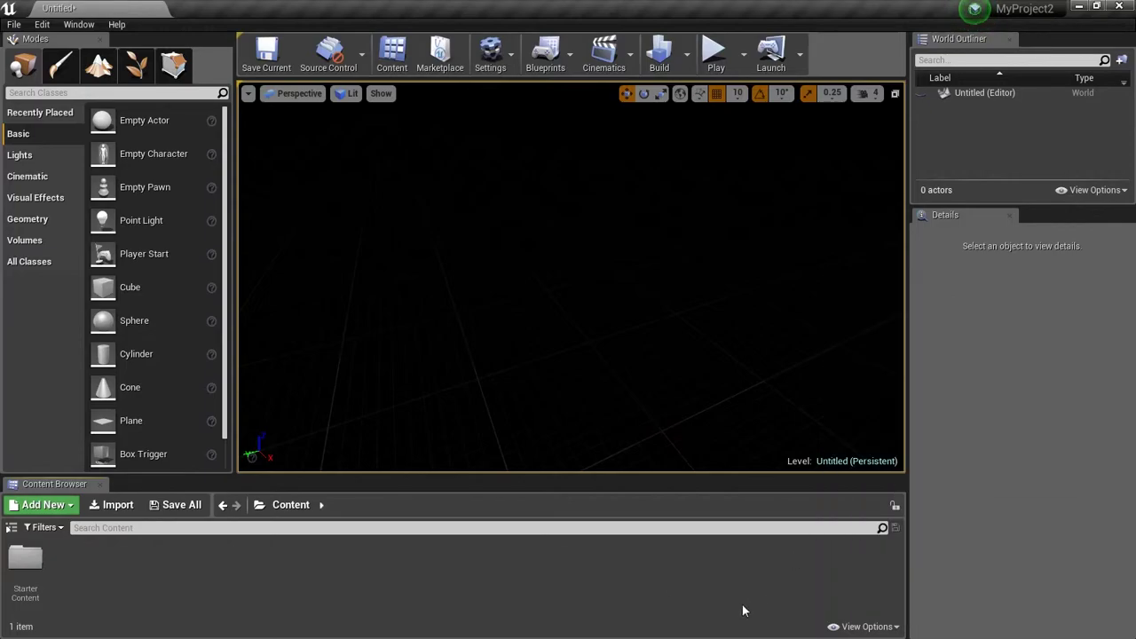
pyautogui.click(259, 505)
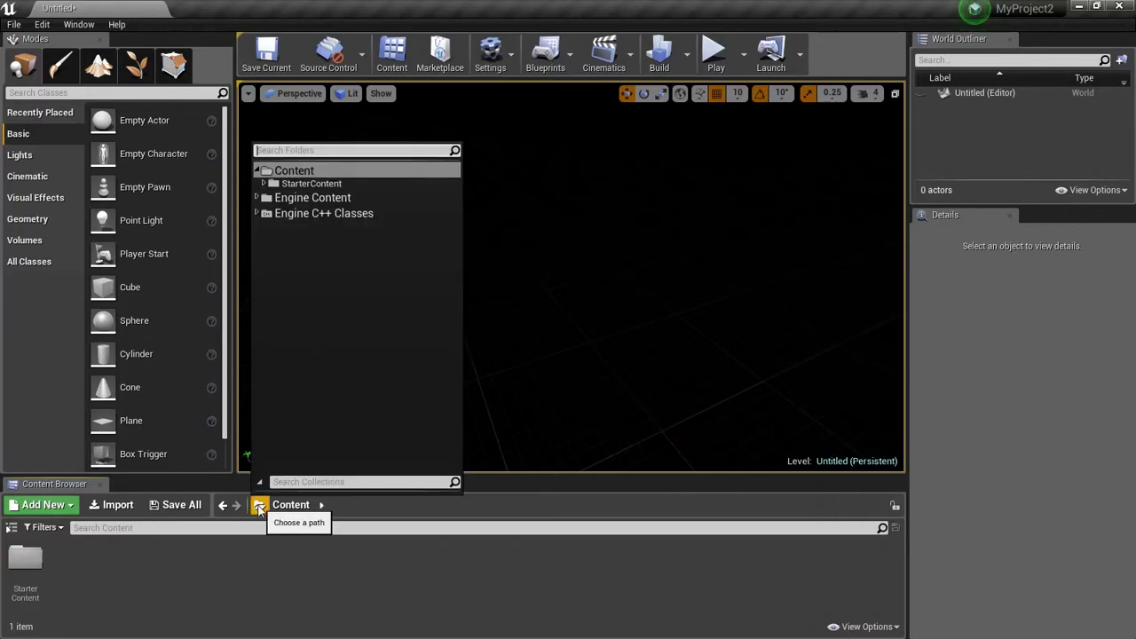
pyautogui.click(296, 198)
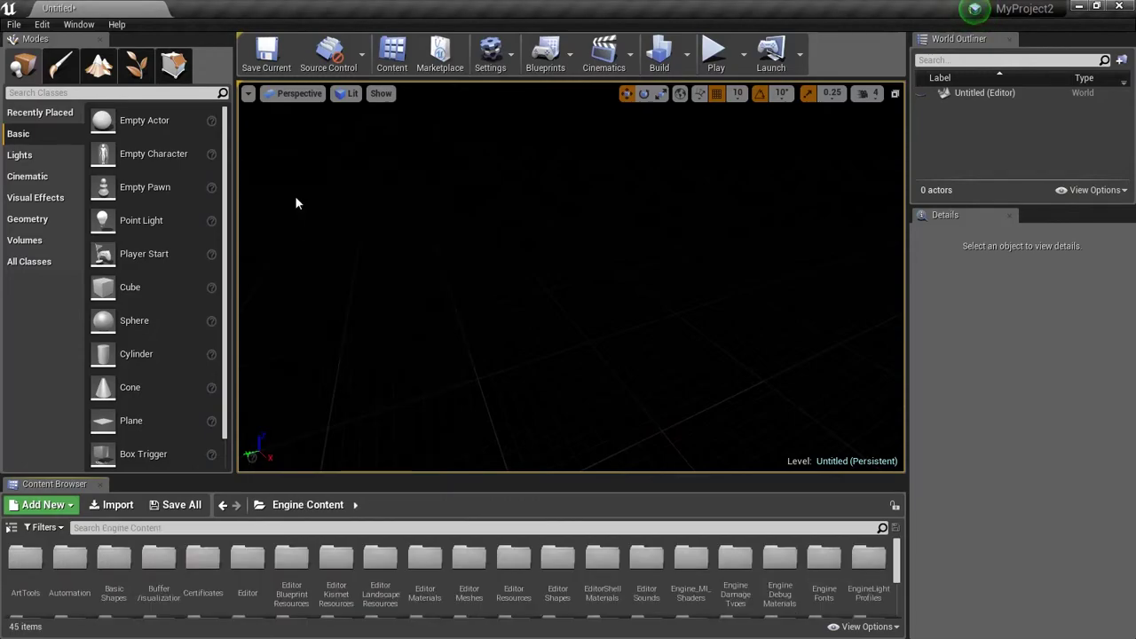
pyautogui.click(259, 505)
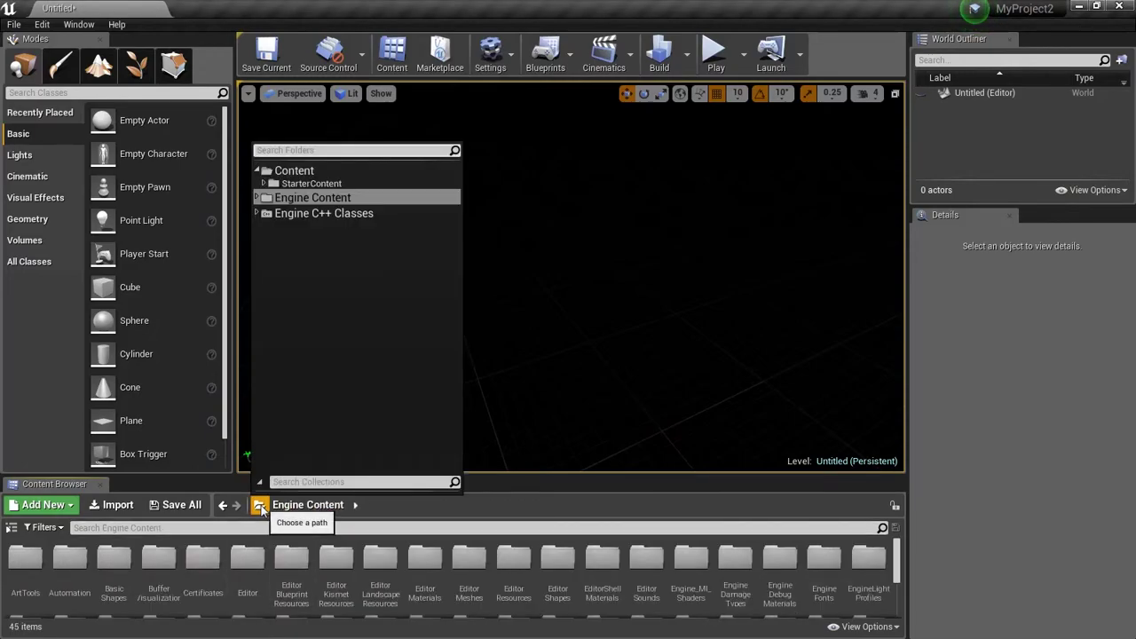
pyautogui.click(259, 506)
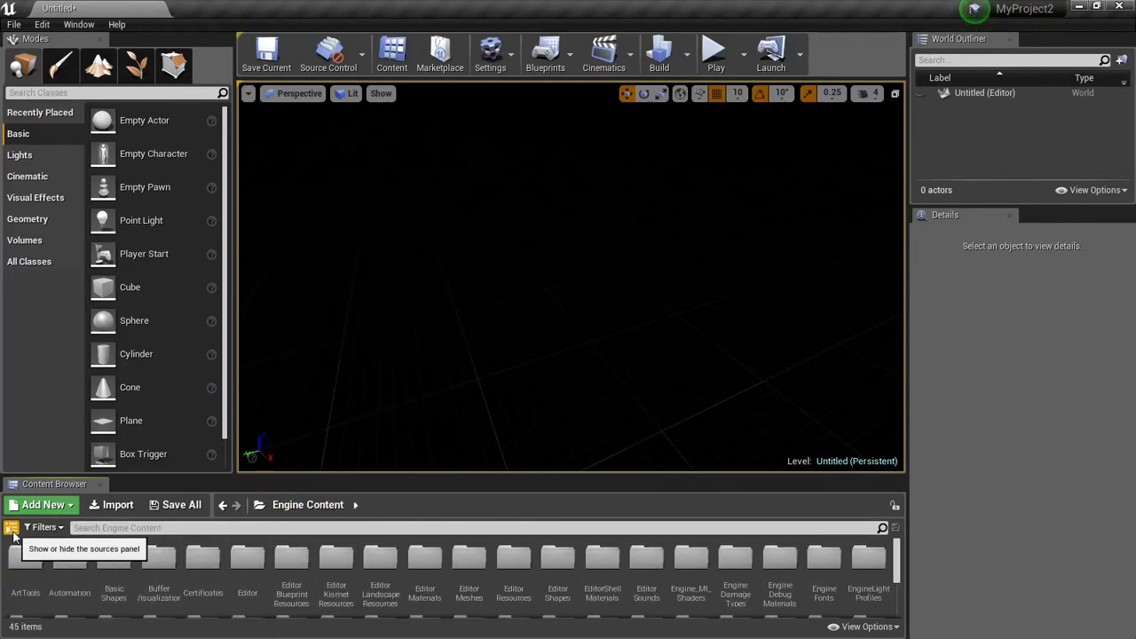
# Step: Show the Content Browser's sources panel and switch to the project's Content folder
pyautogui.click(12, 530)
pyautogui.click(53, 547)
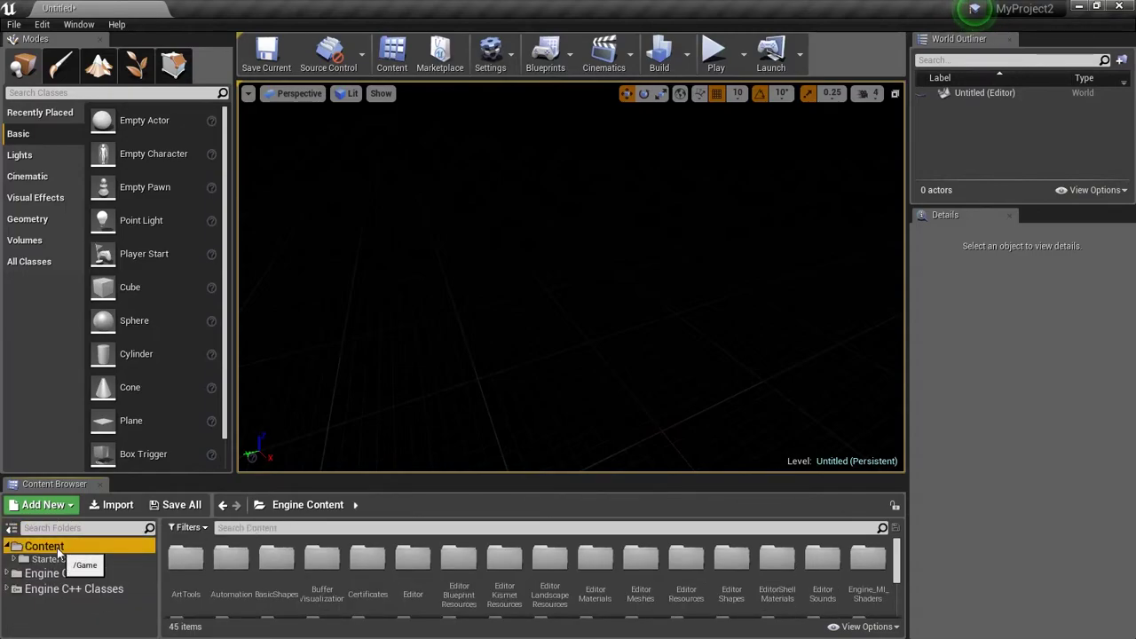
pyautogui.click(51, 574)
pyautogui.click(261, 506)
pyautogui.click(261, 506)
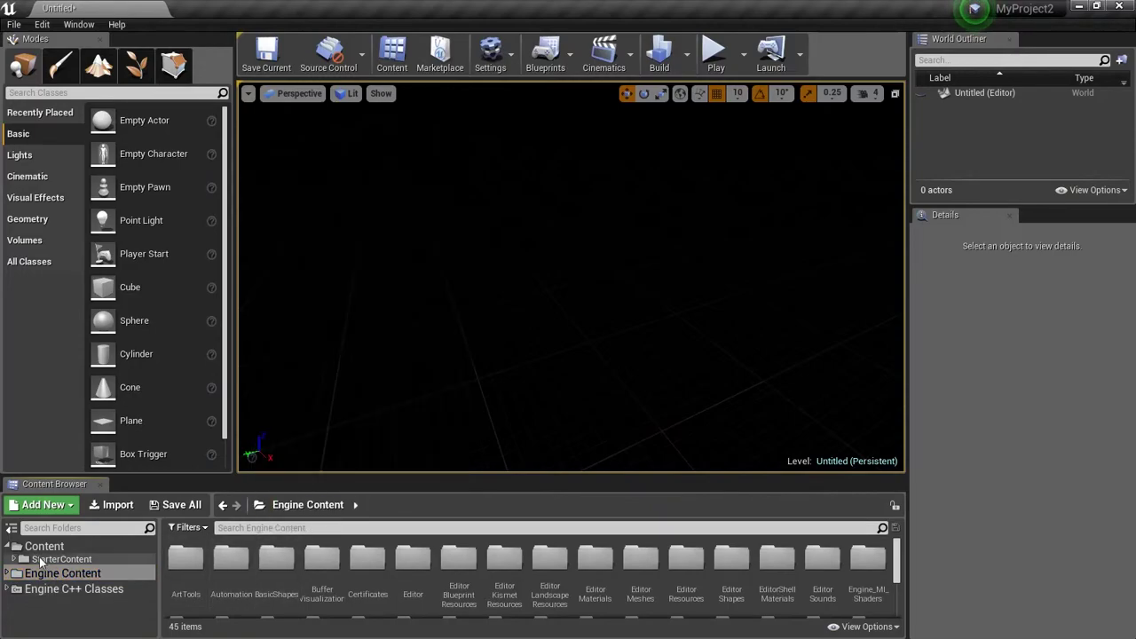
pyautogui.click(69, 505)
pyautogui.click(70, 506)
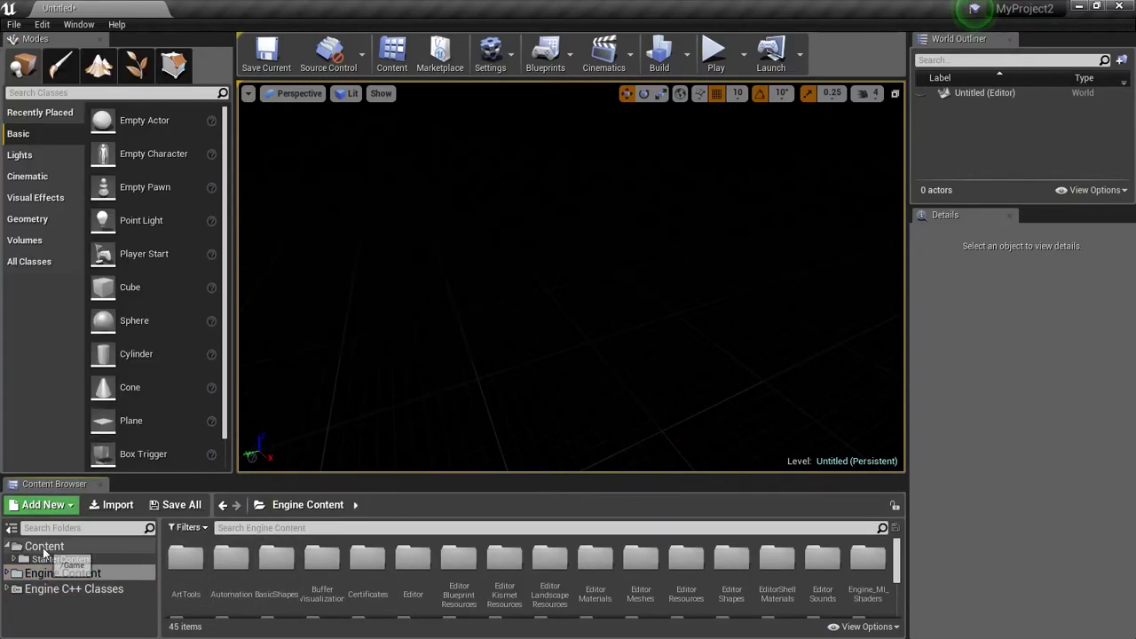
pyautogui.click(53, 546)
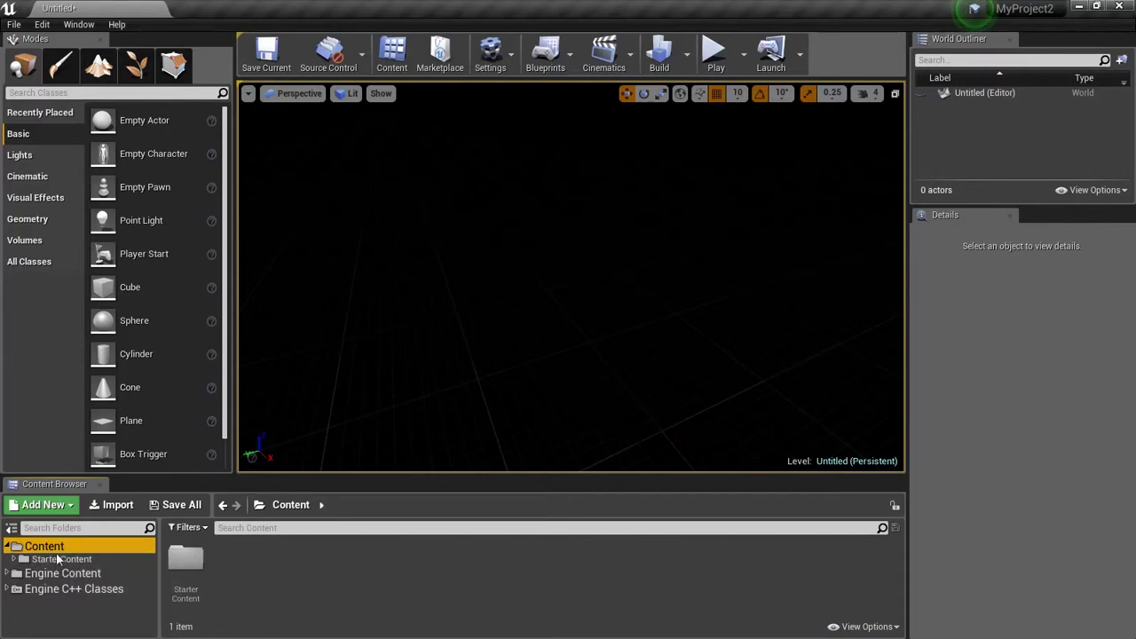
# Step: Review the folder and asset types that can be added to the Content folder
pyautogui.click(44, 506)
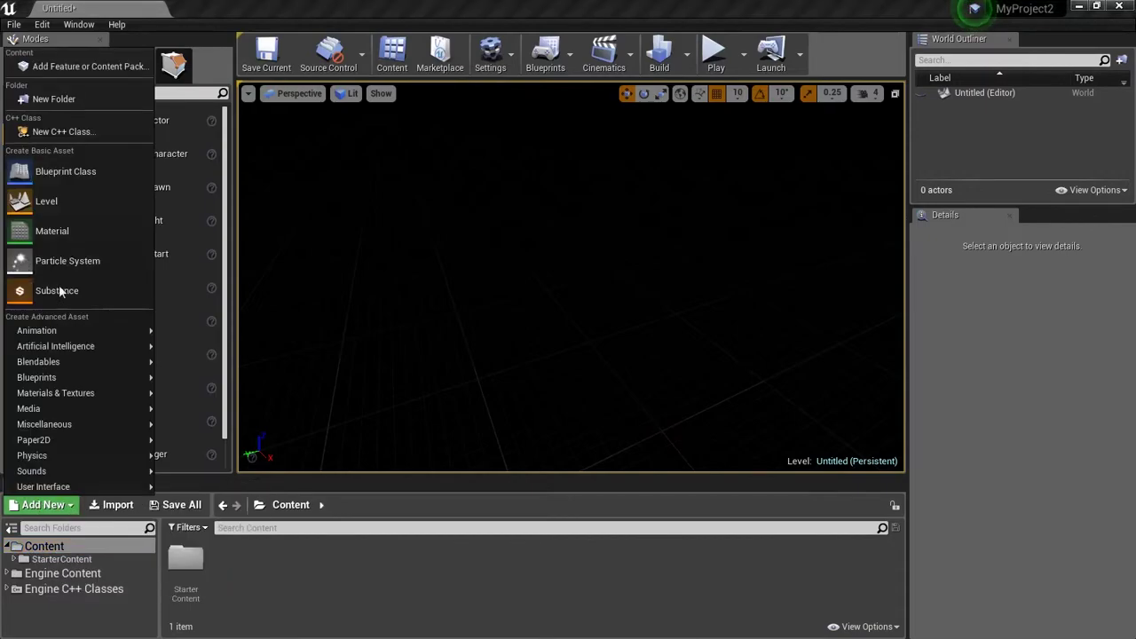
pyautogui.click(72, 104)
pyautogui.click(242, 582)
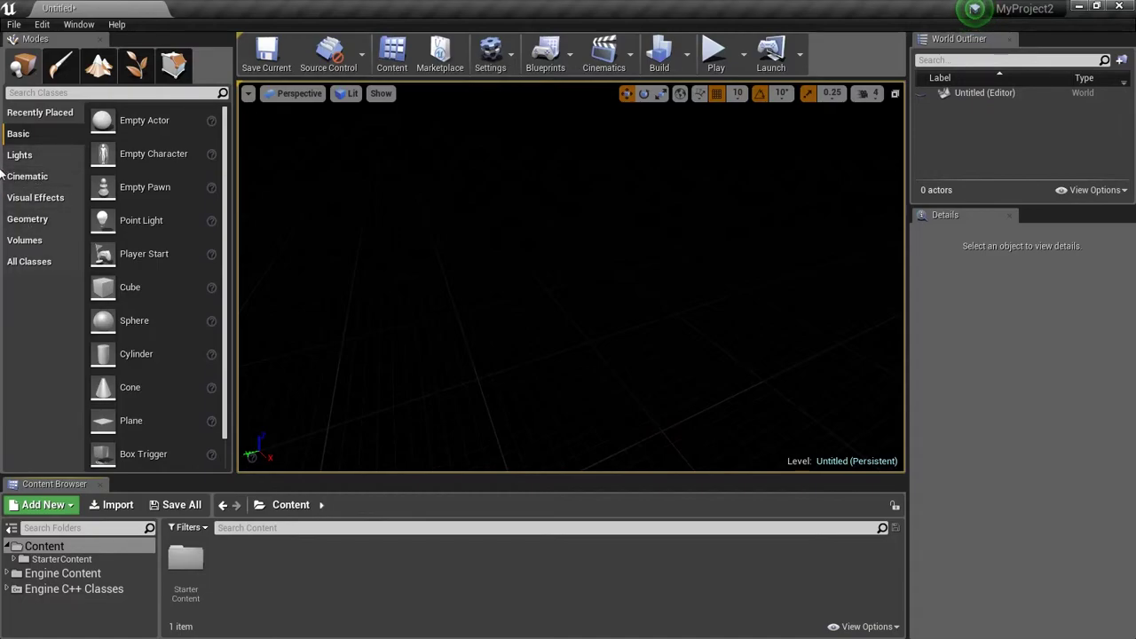
# Step: Browse the placeable actors in the Visual Effects and Volumes categories, and return to the Basic category
pyautogui.click(35, 198)
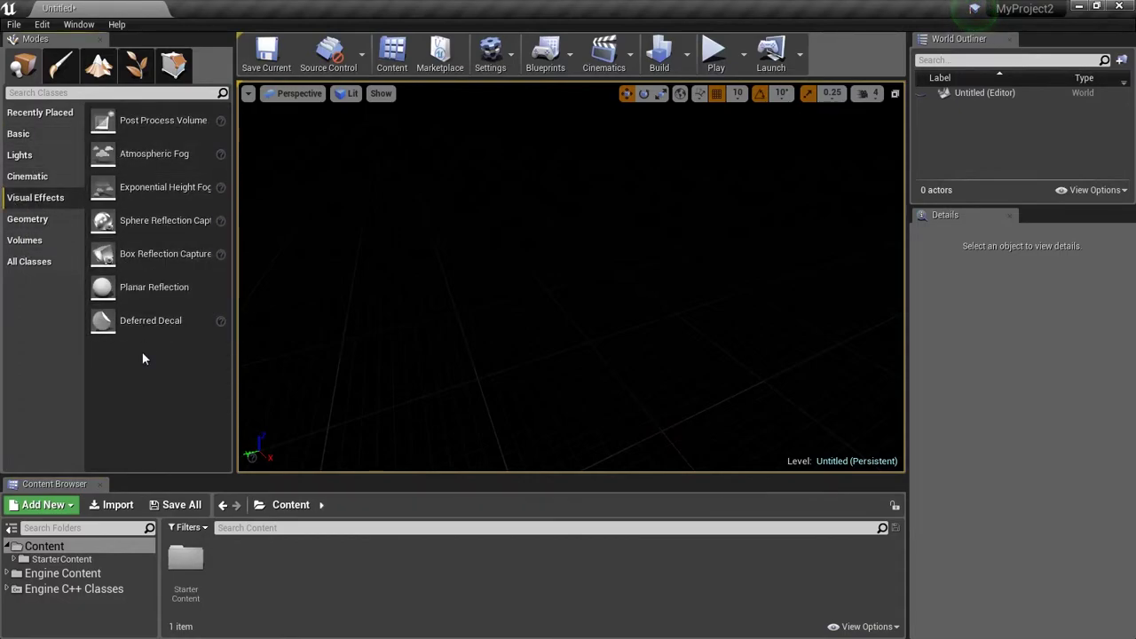
pyautogui.click(32, 241)
pyautogui.scroll(-6, 172, 266)
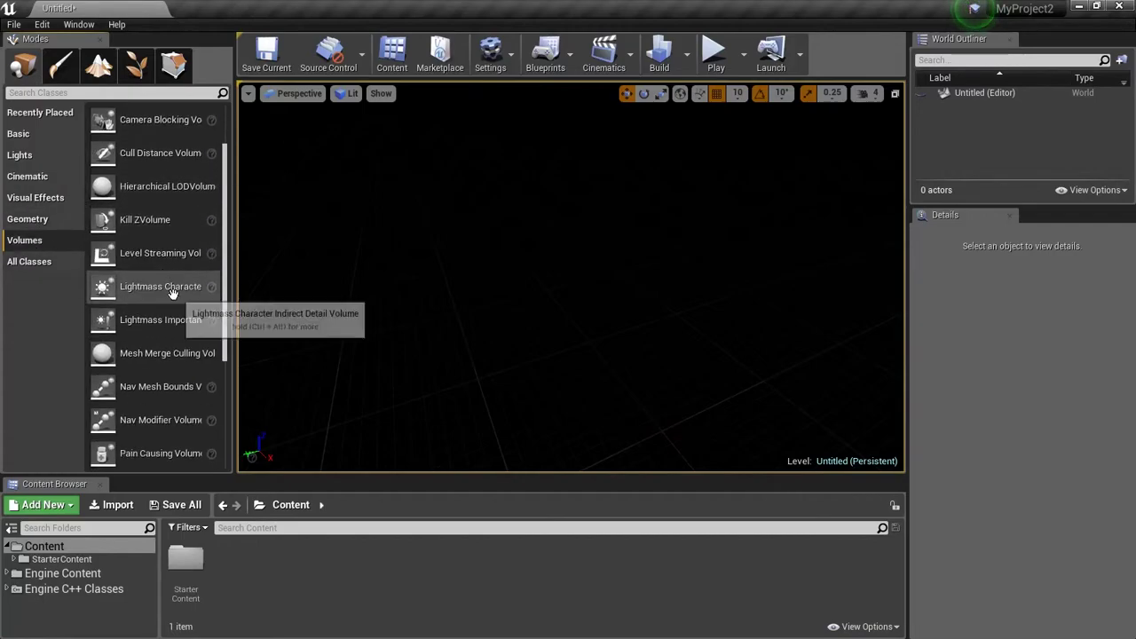
pyautogui.click(18, 133)
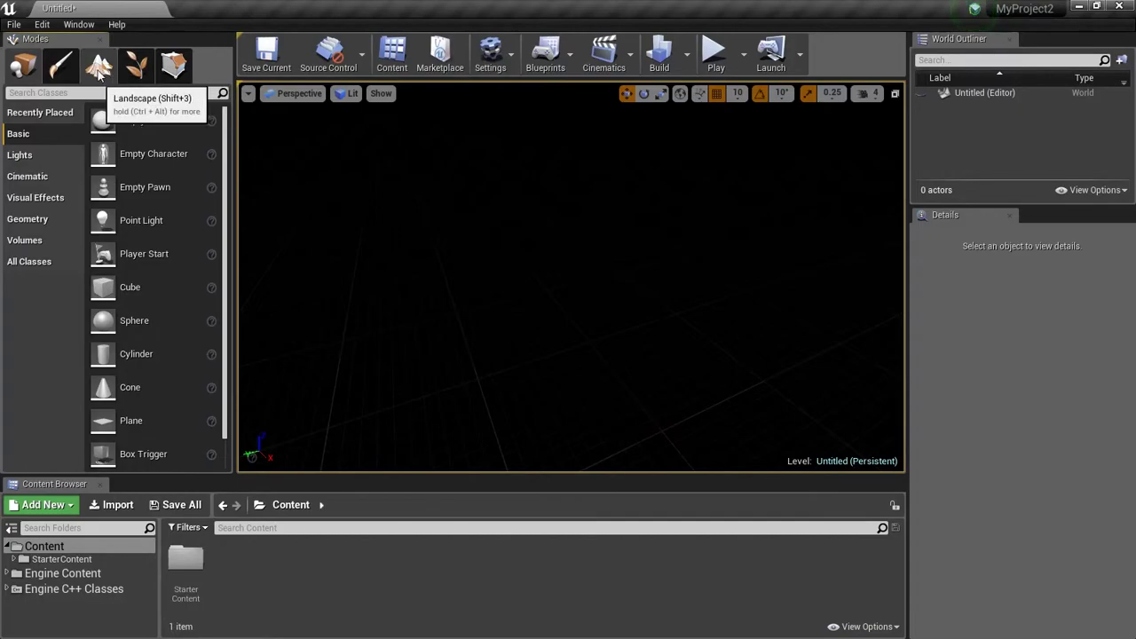
# Step: Examine the Landscape and Geometry Editing modes, and return to Place mode
pyautogui.click(99, 67)
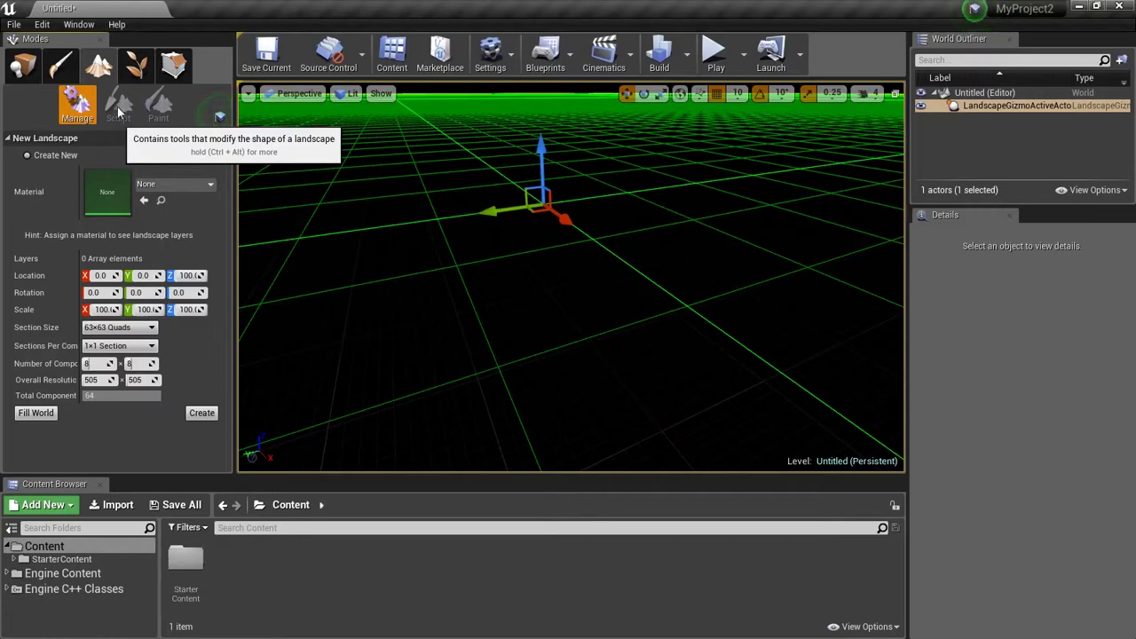
pyautogui.click(176, 67)
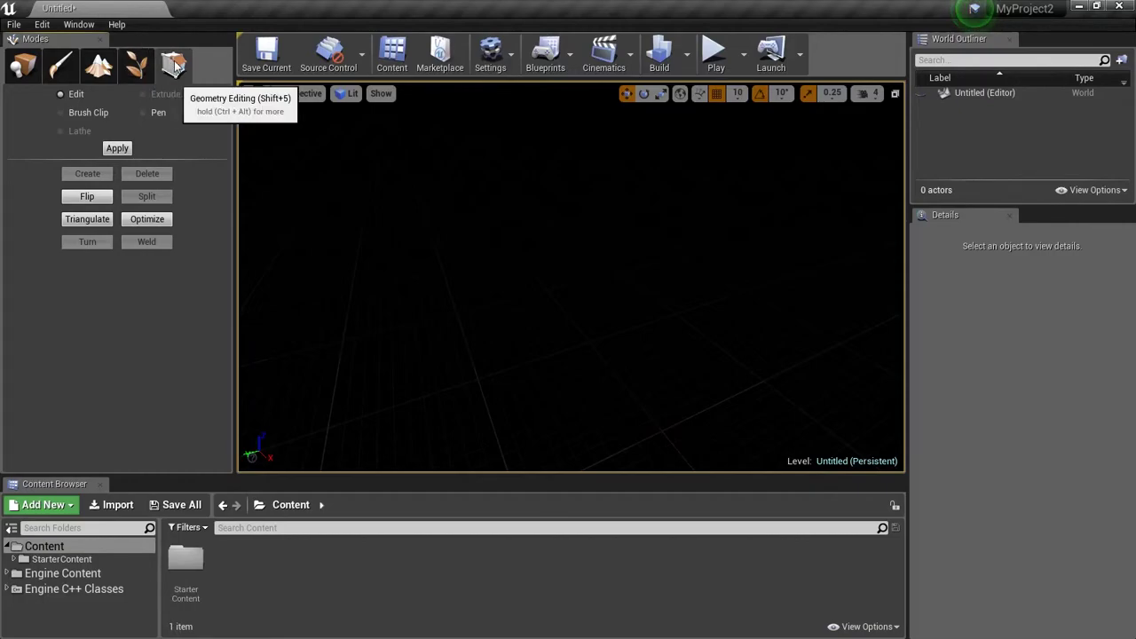
pyautogui.hotkey('shift', '1')
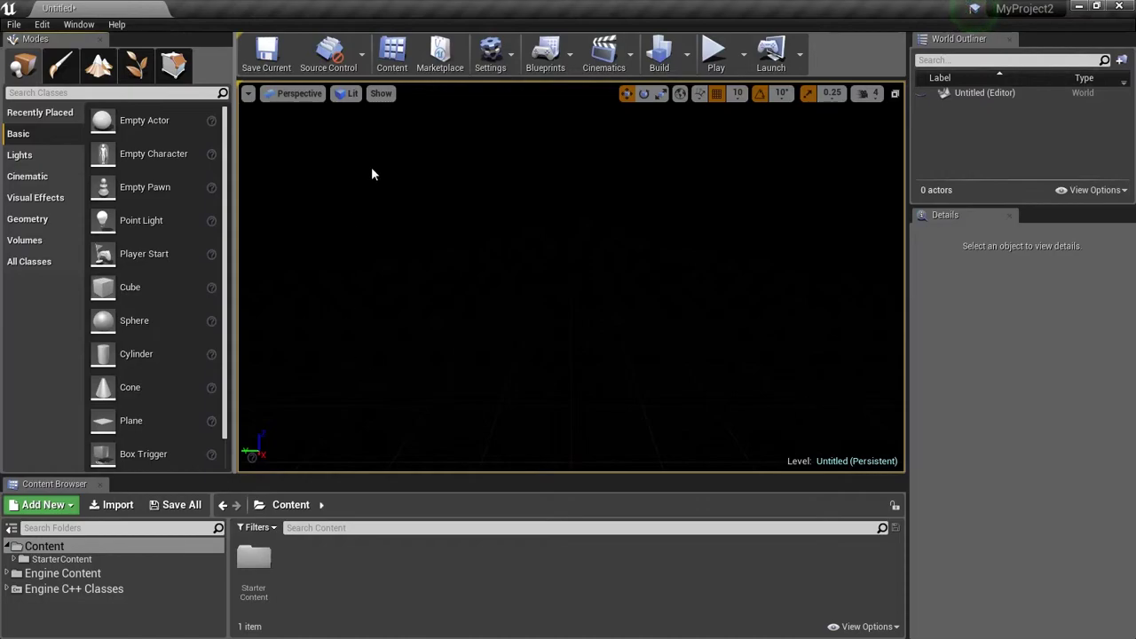
# Step: Review the viewport's position, rotation and scale snap values and the camera speed setting
pyautogui.moveTo(631, 343); pyautogui.dragTo(641, 293, button='right')
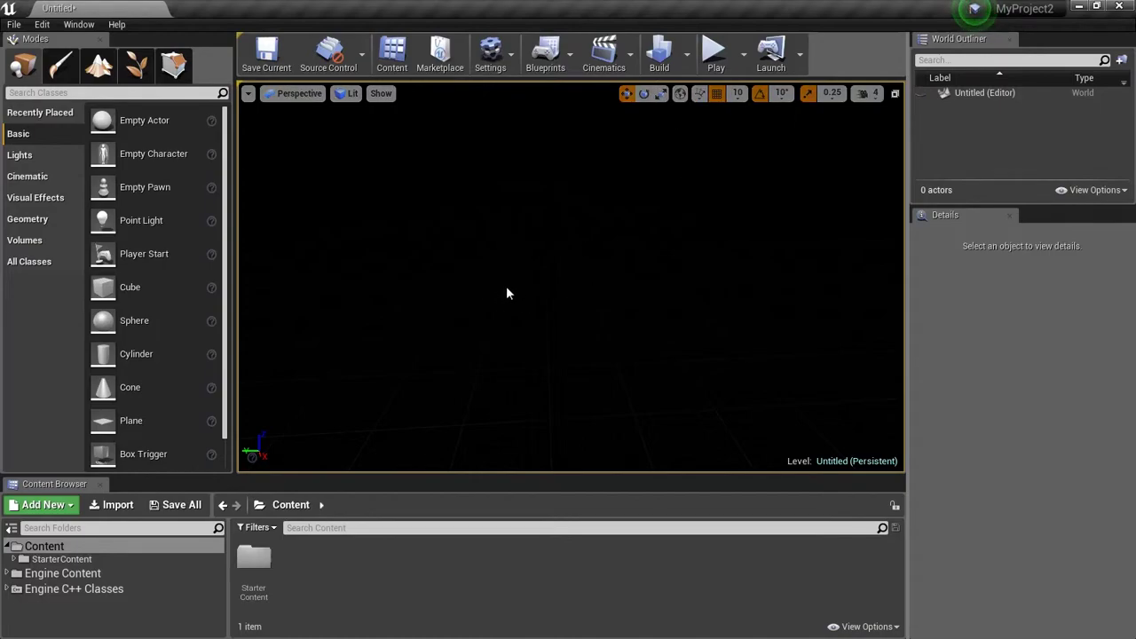
pyautogui.click(740, 96)
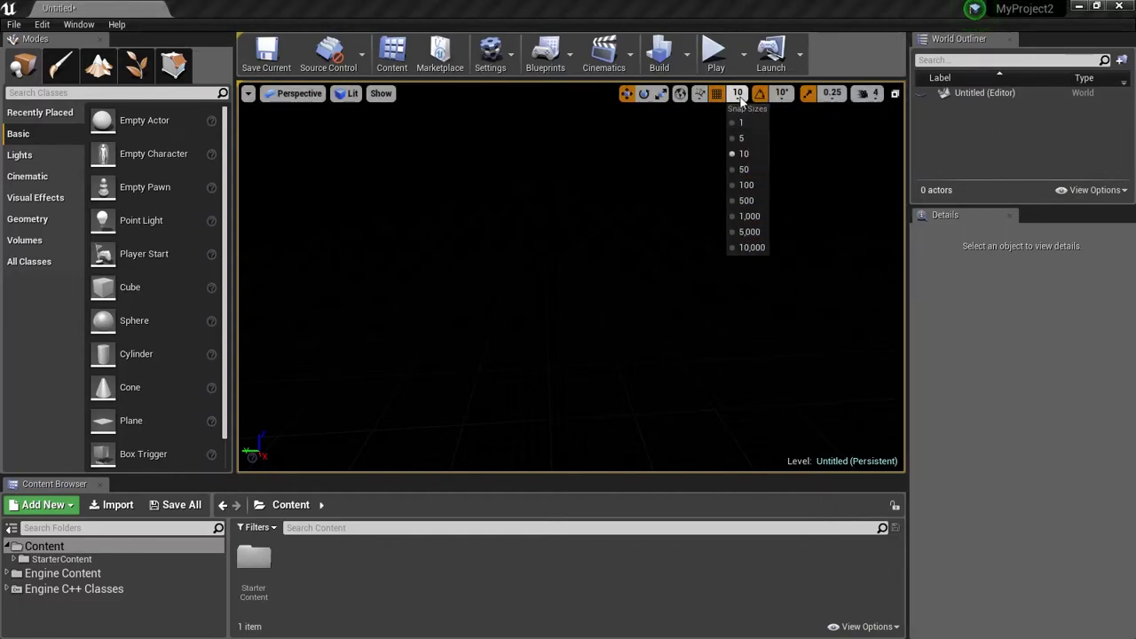
pyautogui.click(782, 94)
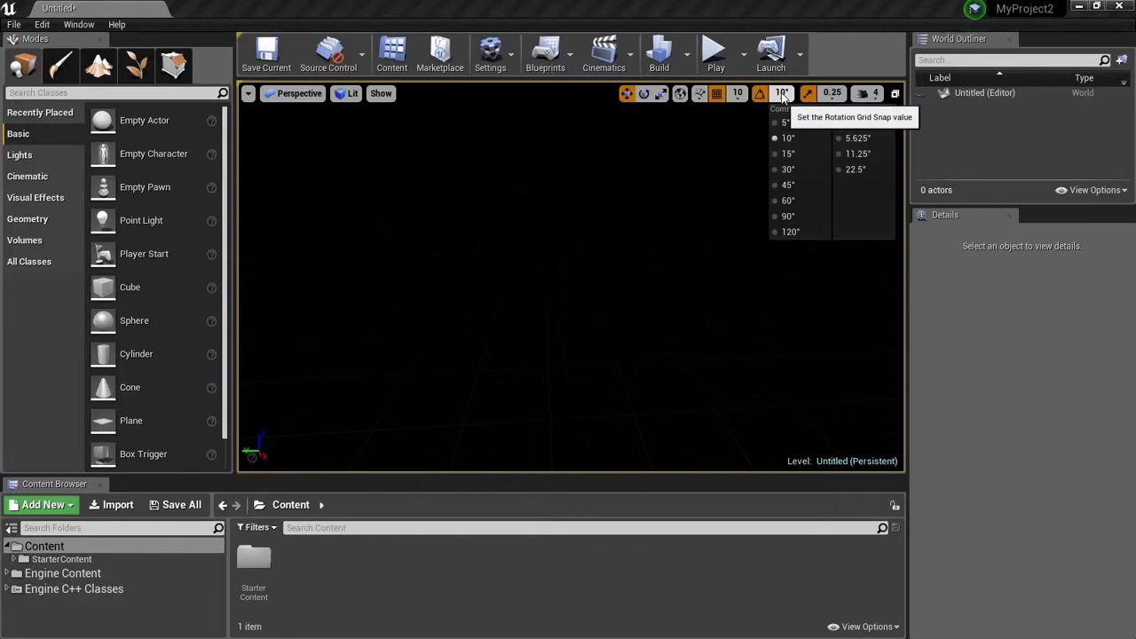
pyautogui.click(832, 93)
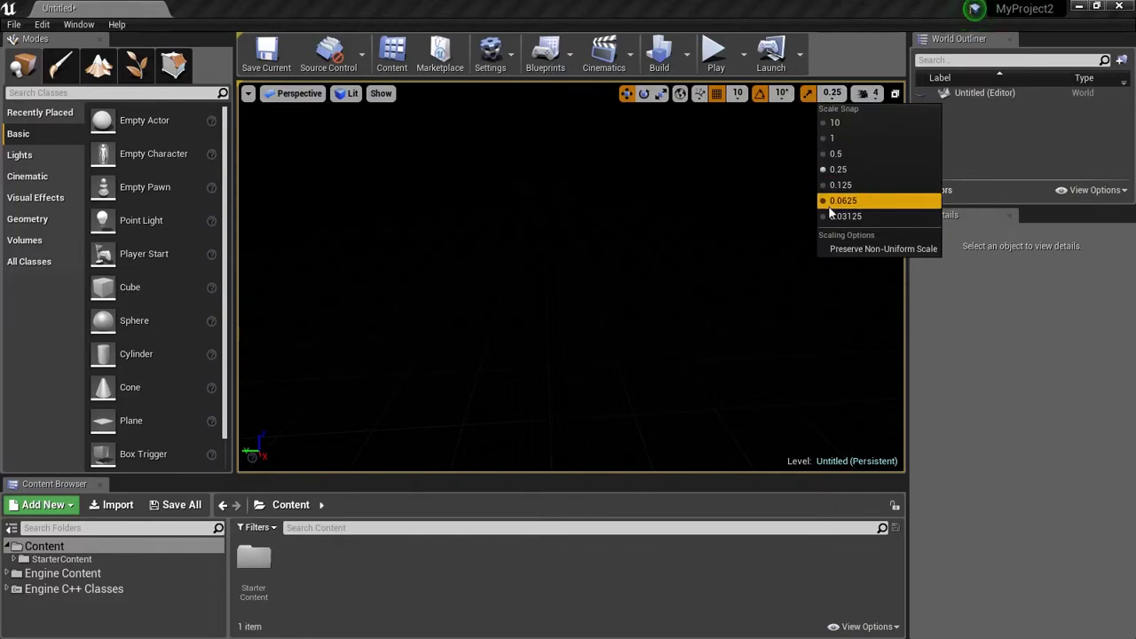
pyautogui.click(867, 94)
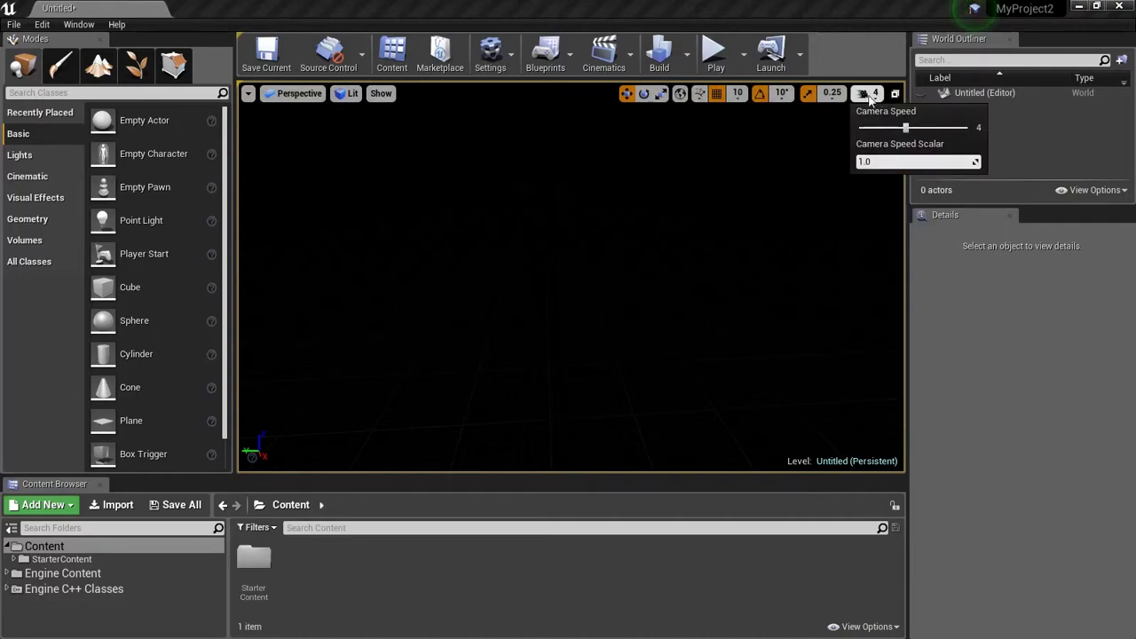
pyautogui.click(719, 281)
# Step: Switch the level viewport from the single perspective view to the four-view layout
pyautogui.moveTo(719, 281); pyautogui.dragTo(844, 281, button='right')
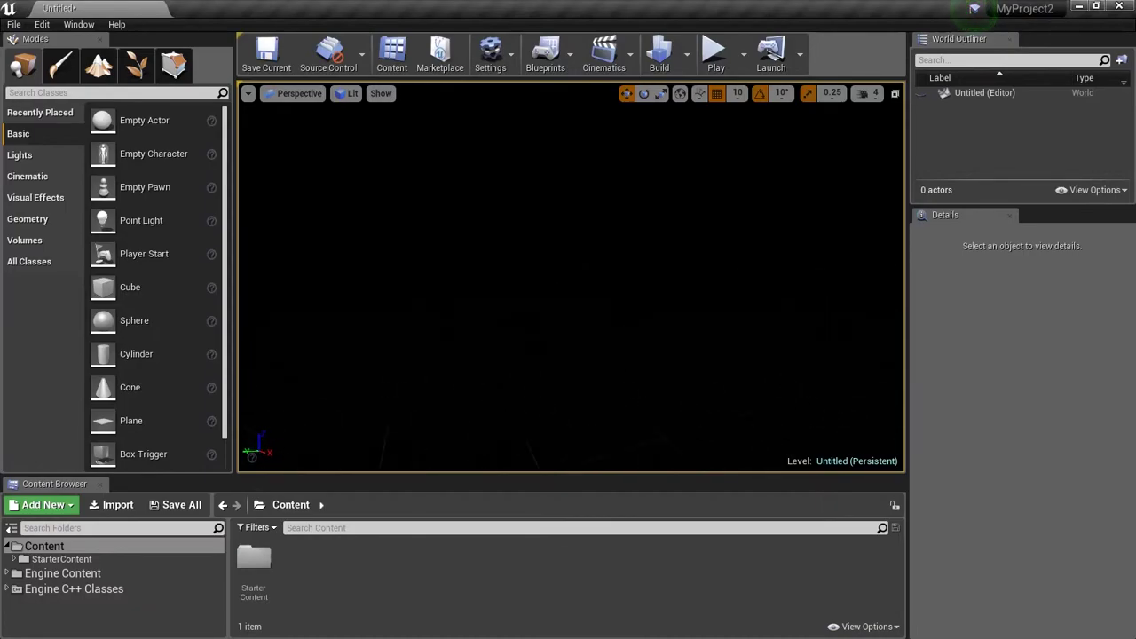
pyautogui.moveTo(843, 280); pyautogui.dragTo(897, 280, button='right')
pyautogui.moveTo(571, 281); pyautogui.dragTo(696, 286, button='right')
pyautogui.click(895, 94)
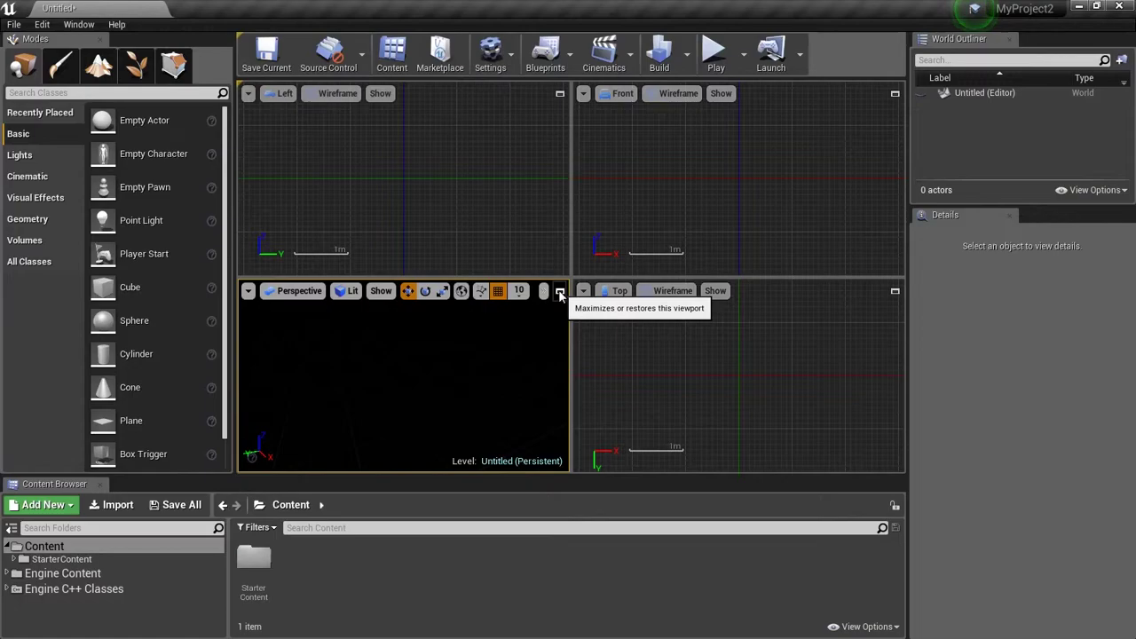
# Step: Maximize and restore the Left and Perspective viewports in turn, finishing with the Perspective view maximized
pyautogui.click(561, 293)
pyautogui.click(895, 93)
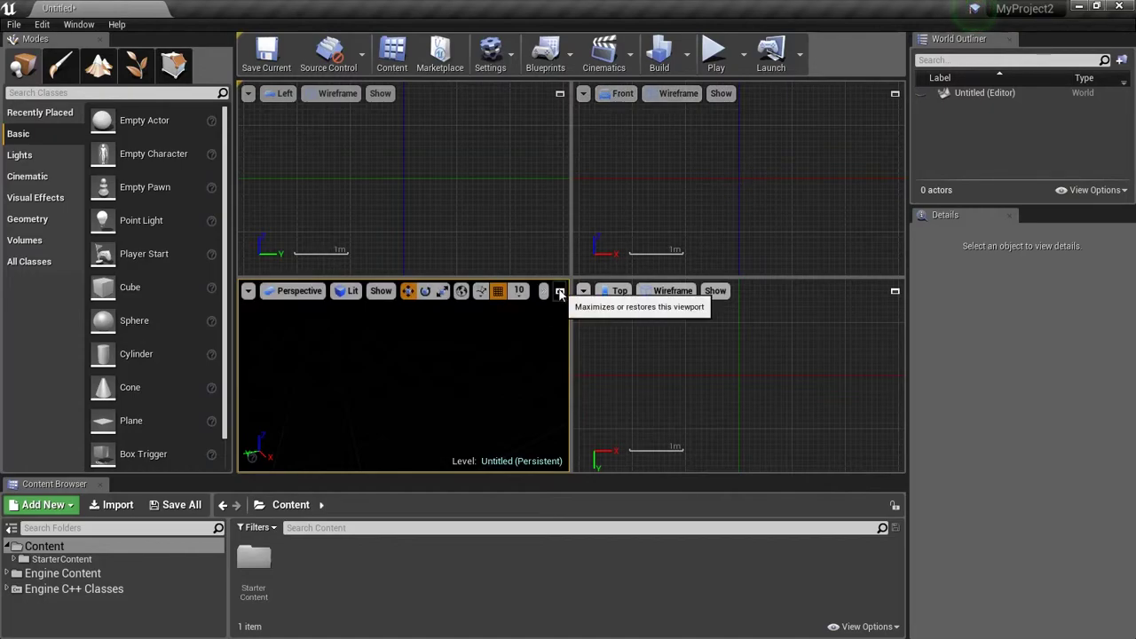
pyautogui.click(559, 93)
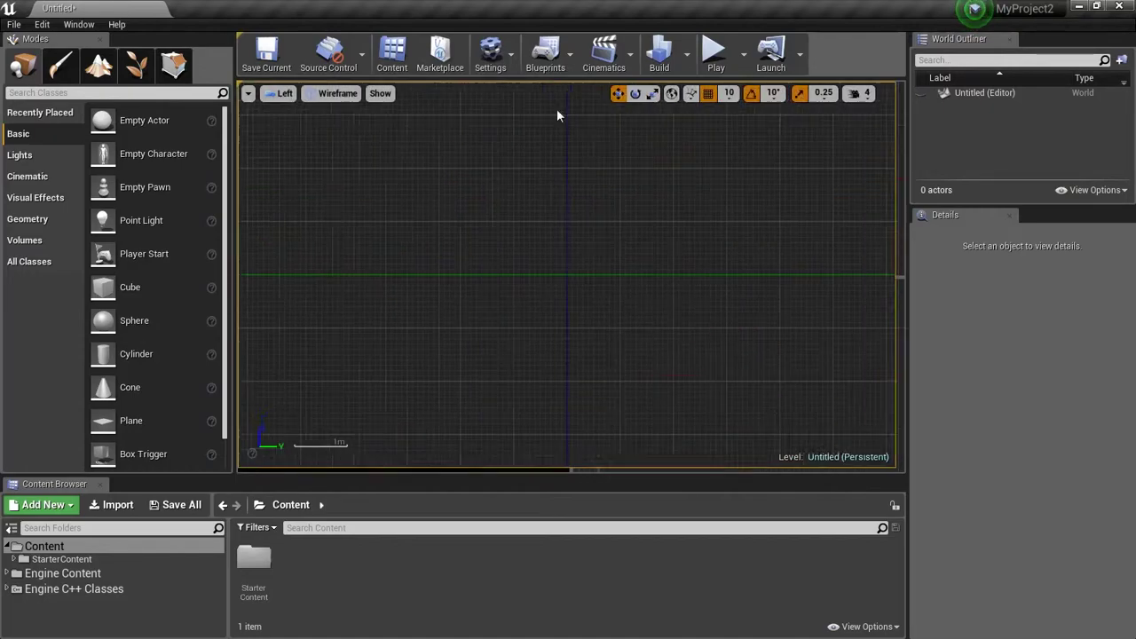
pyautogui.click(895, 93)
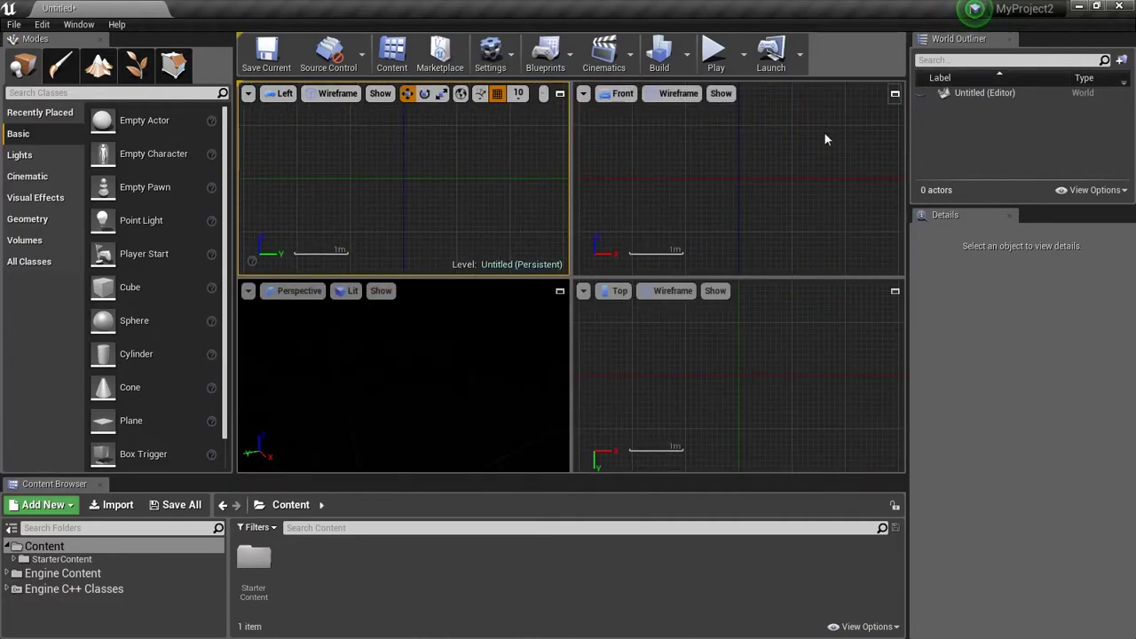
pyautogui.click(559, 292)
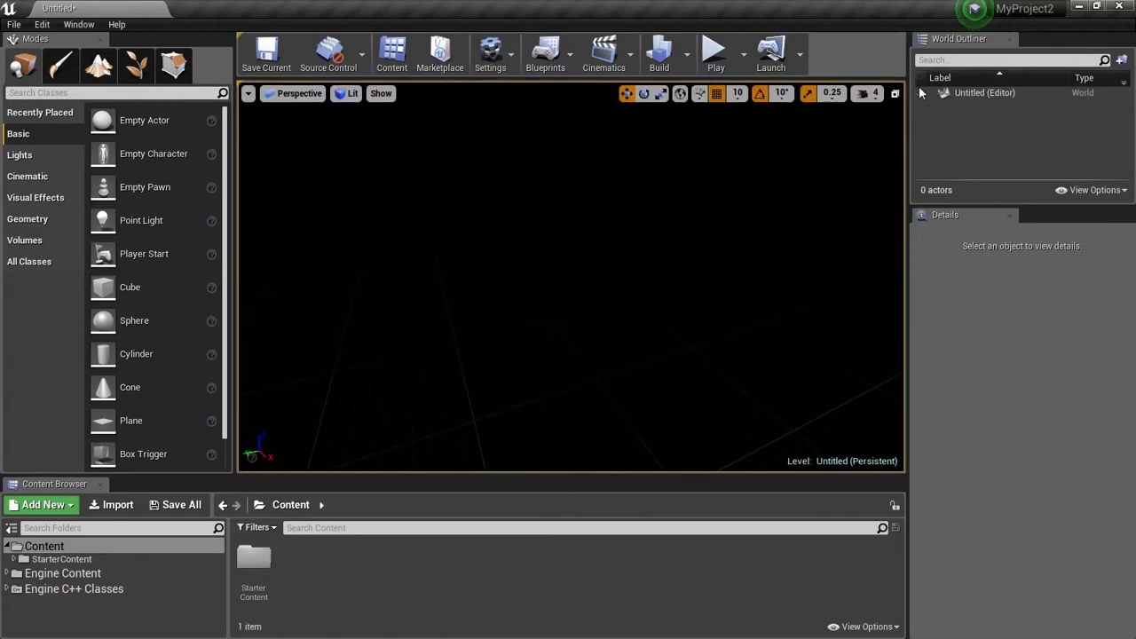
pyautogui.click(895, 93)
pyautogui.click(560, 292)
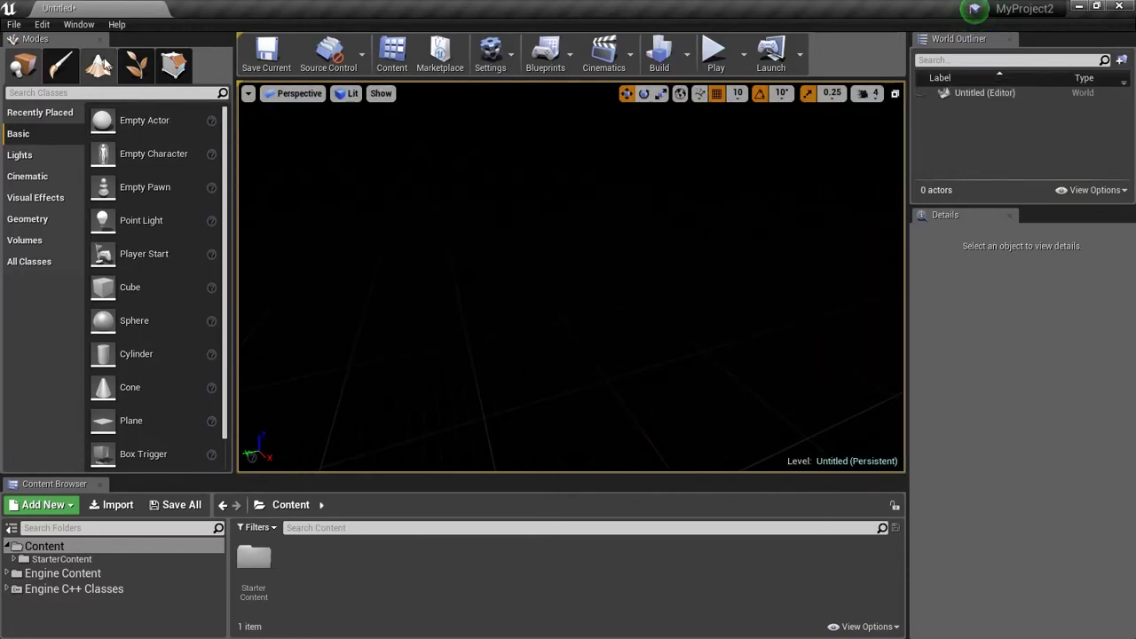
pyautogui.click(14, 25)
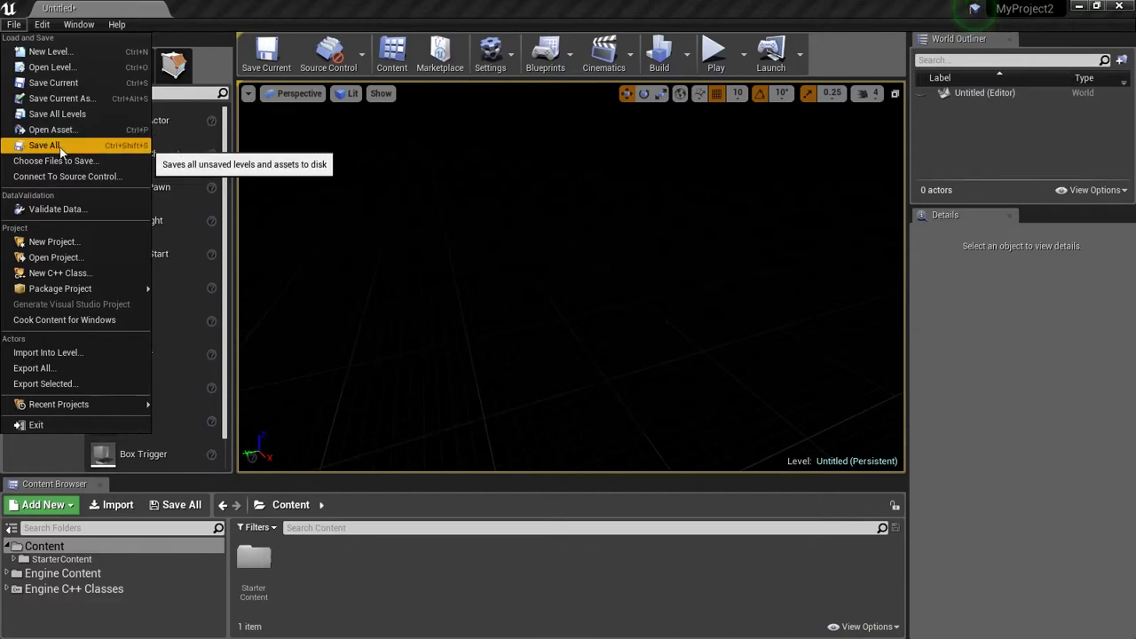
pyautogui.click(352, 9)
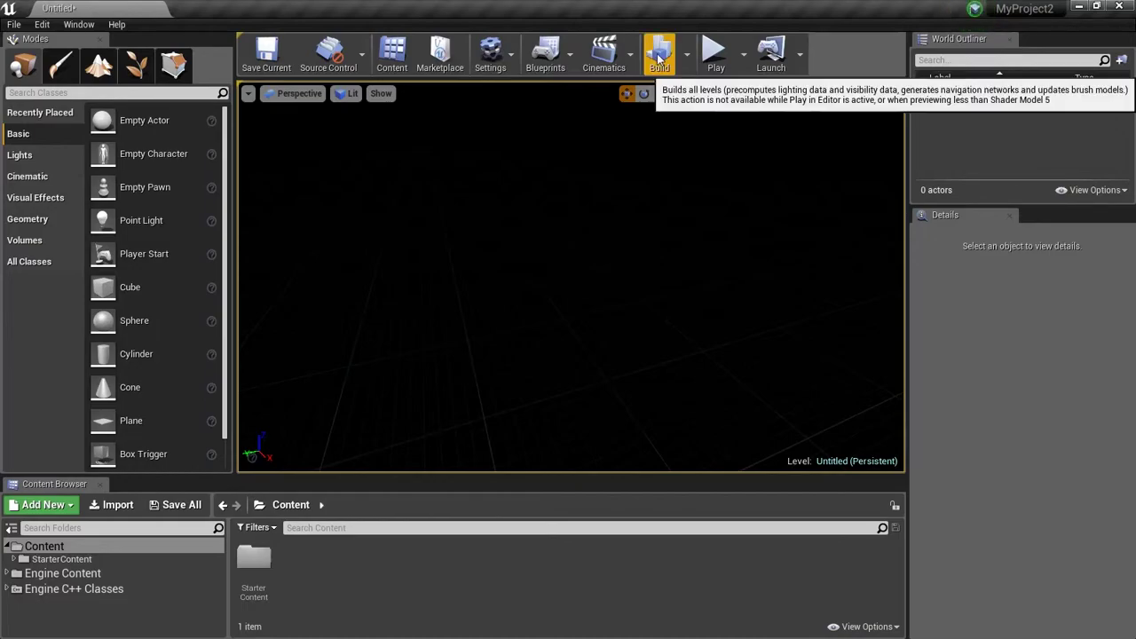
# Step: Build all levels, and allow SwarmAgent to communicate on private networks through Windows Firewall
pyautogui.click(659, 55)
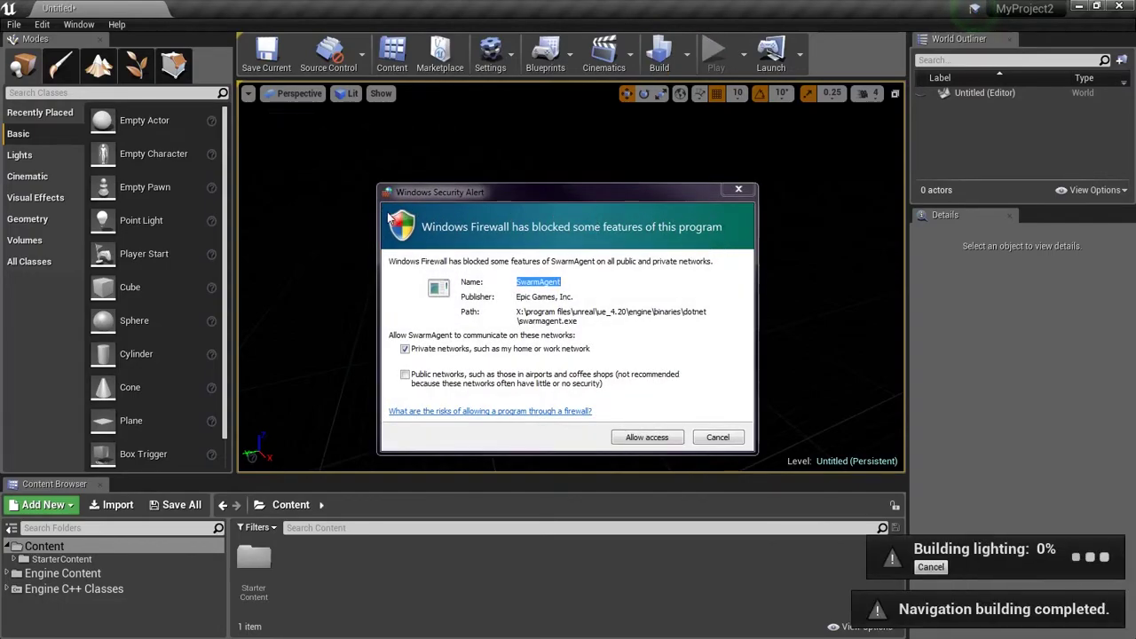
pyautogui.click(646, 437)
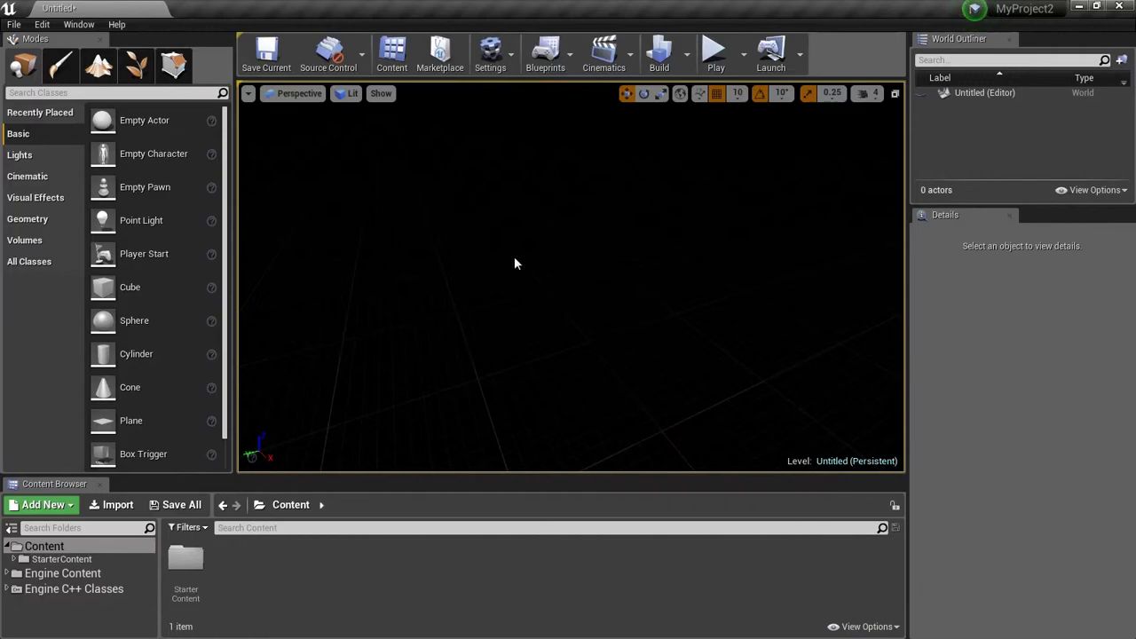
# Step: Place a basic Plane in the empty level in front of the perspective camera
pyautogui.moveTo(660, 261)
pyautogui.mouseDown(button='right')
pyautogui.moveTo(625, 239)
pyautogui.moveTo(663, 260)
pyautogui.mouseUp(button='right')
pyautogui.moveTo(663, 260); pyautogui.dragTo(661, 273, button='right')
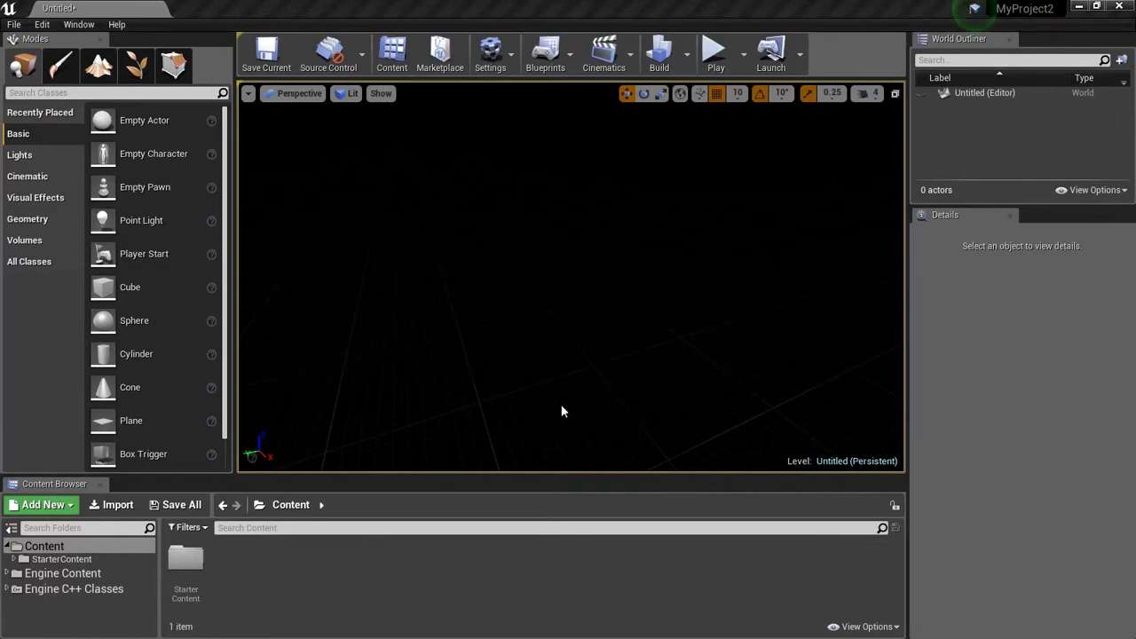
pyautogui.moveTo(440, 249); pyautogui.dragTo(486, 248, button='right')
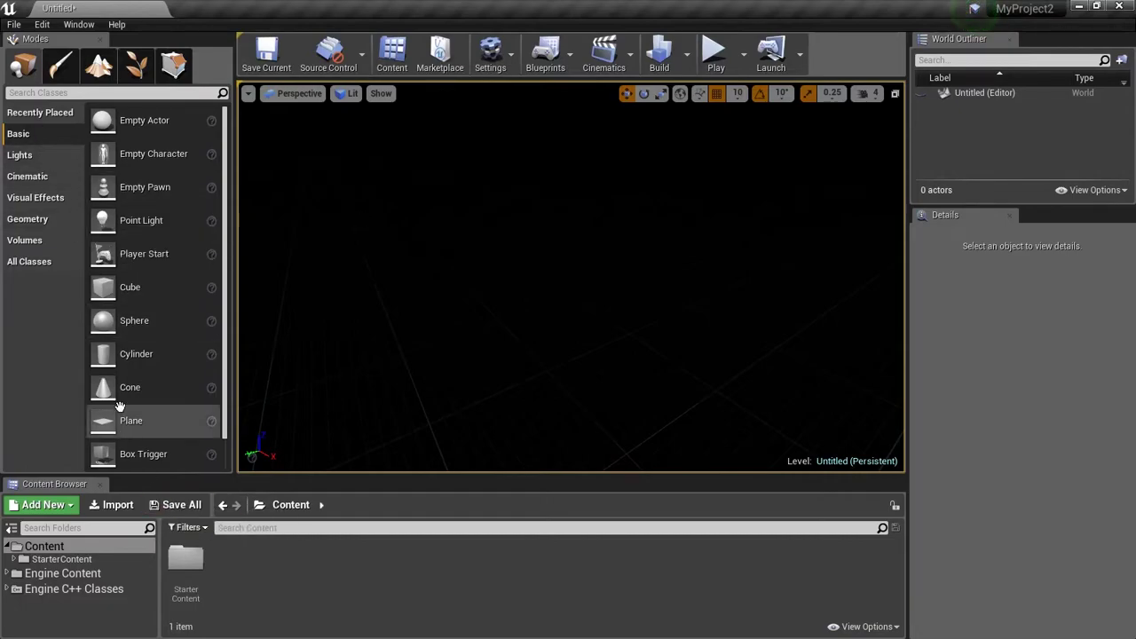
pyautogui.moveTo(129, 422); pyautogui.dragTo(517, 334)
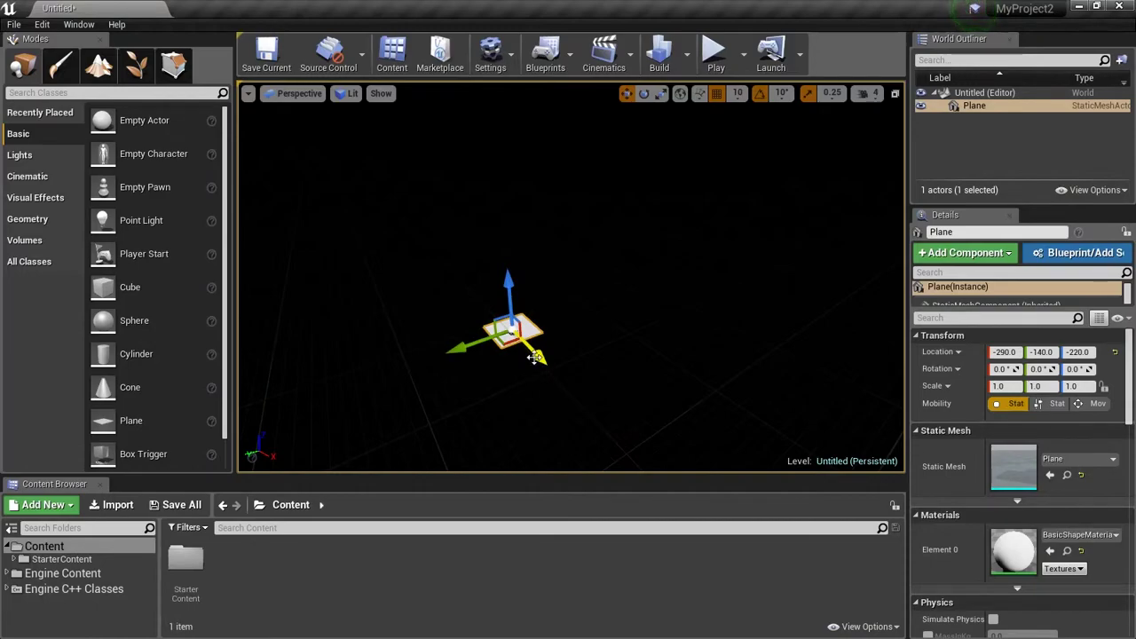
# Step: Compare the move, rotate and scale gizmos on the selected plane
pyautogui.moveTo(651, 300); pyautogui.dragTo(608, 316, button='right')
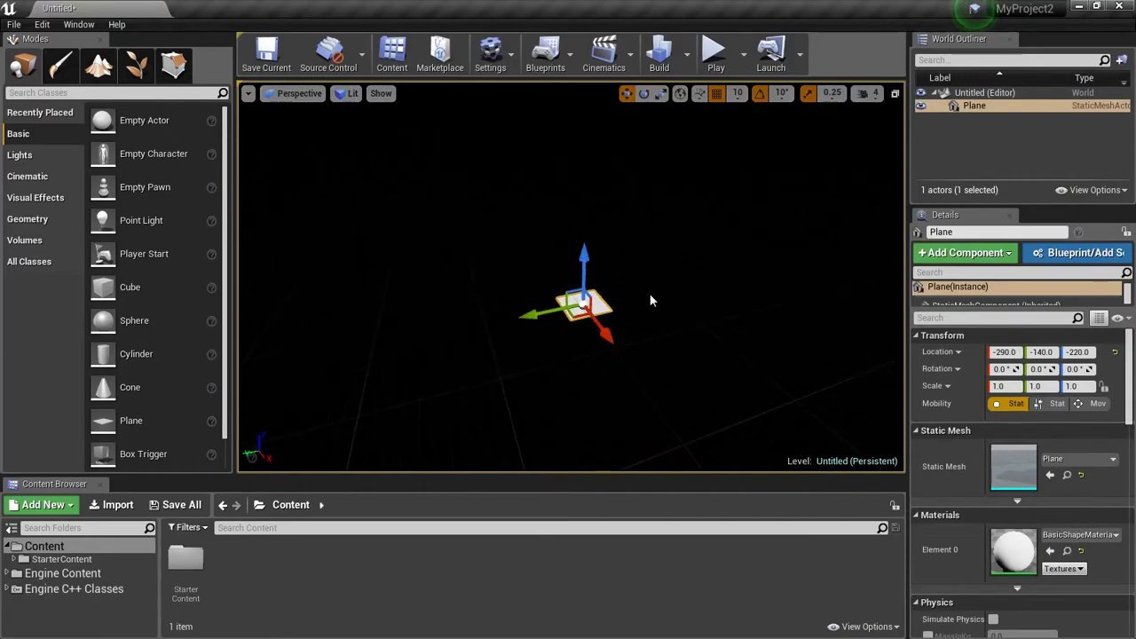
pyautogui.press('e')
pyautogui.press('w')
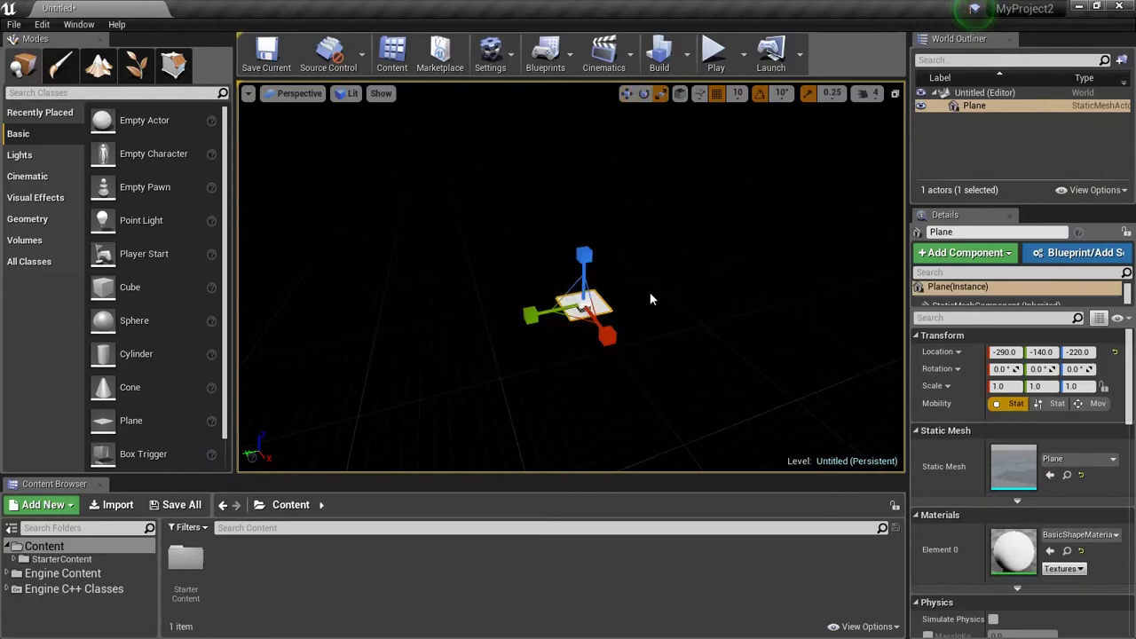
pyautogui.click(645, 93)
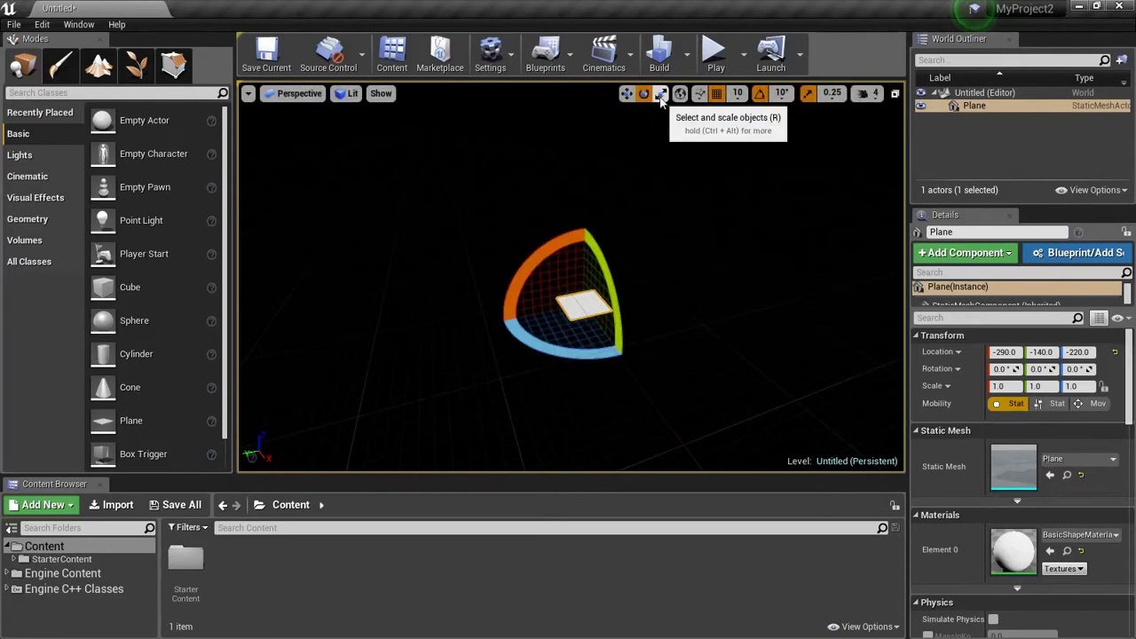
pyautogui.click(662, 94)
pyautogui.press('w')
pyautogui.press('e')
# Step: Scale the plane uniformly to about 207.5 on all three axes to make a large ground surface
pyautogui.press('r')
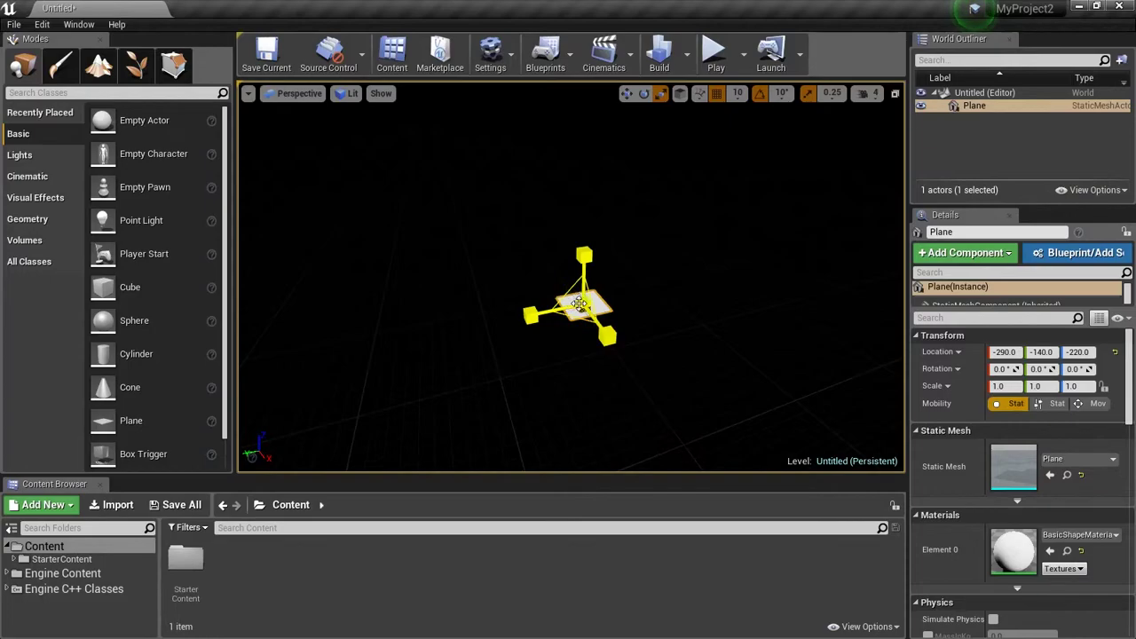
pyautogui.moveTo(584, 306); pyautogui.dragTo(936, 143)
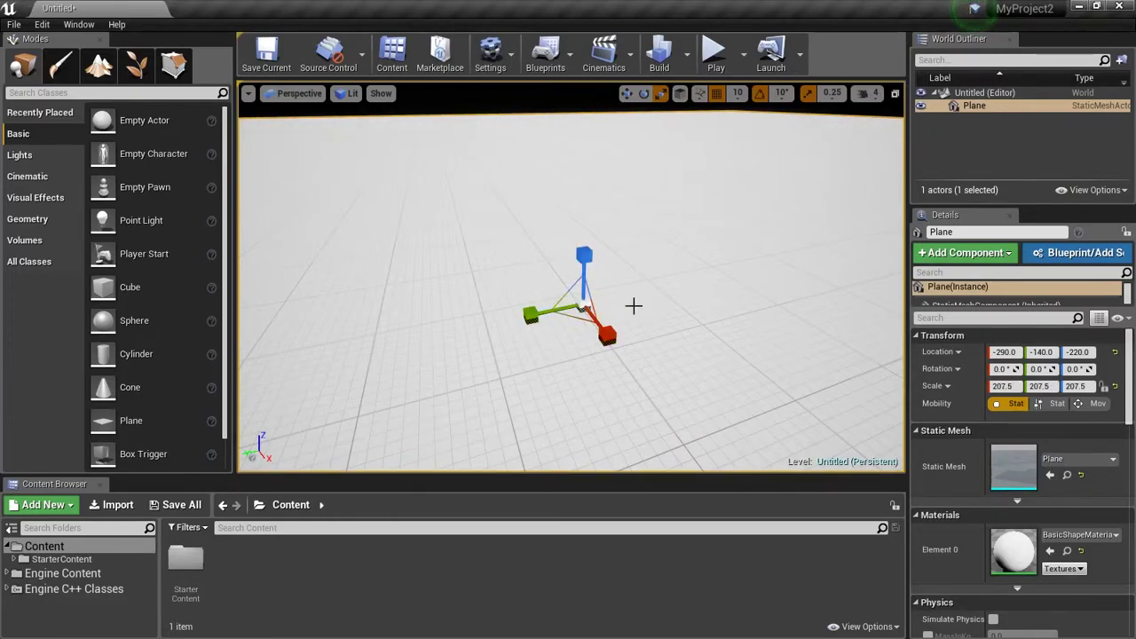
pyautogui.moveTo(677, 269); pyautogui.dragTo(677, 210, button='right')
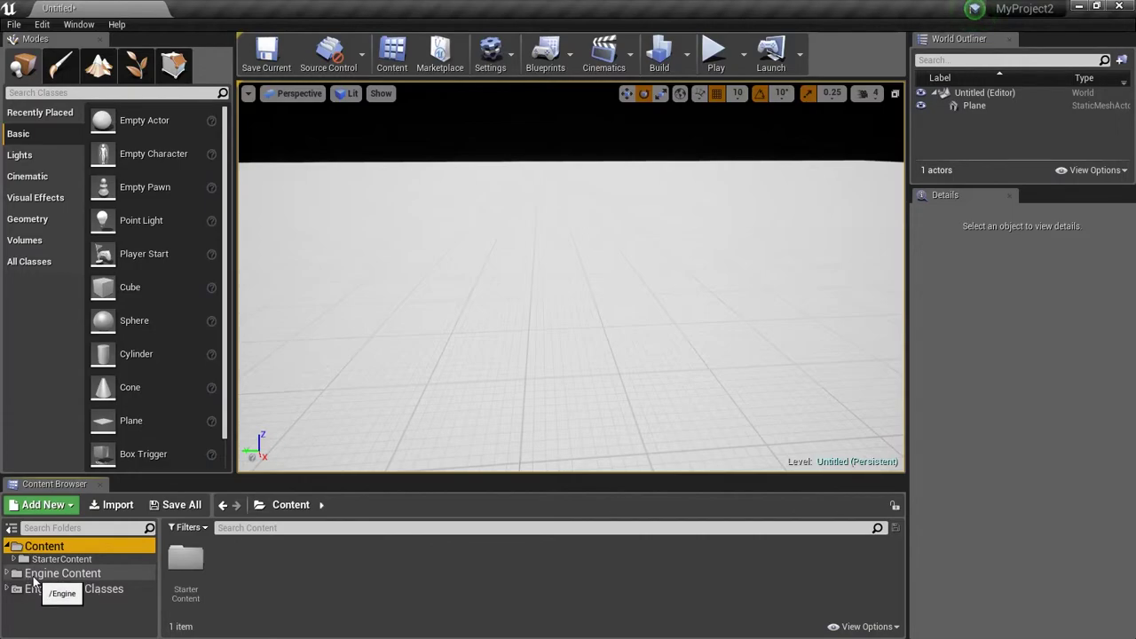
# Step: Search the Engine Content folder for "sky" and place BP_Sky_Sphere in the level above the ground plane
pyautogui.click(46, 581)
pyautogui.click(251, 528)
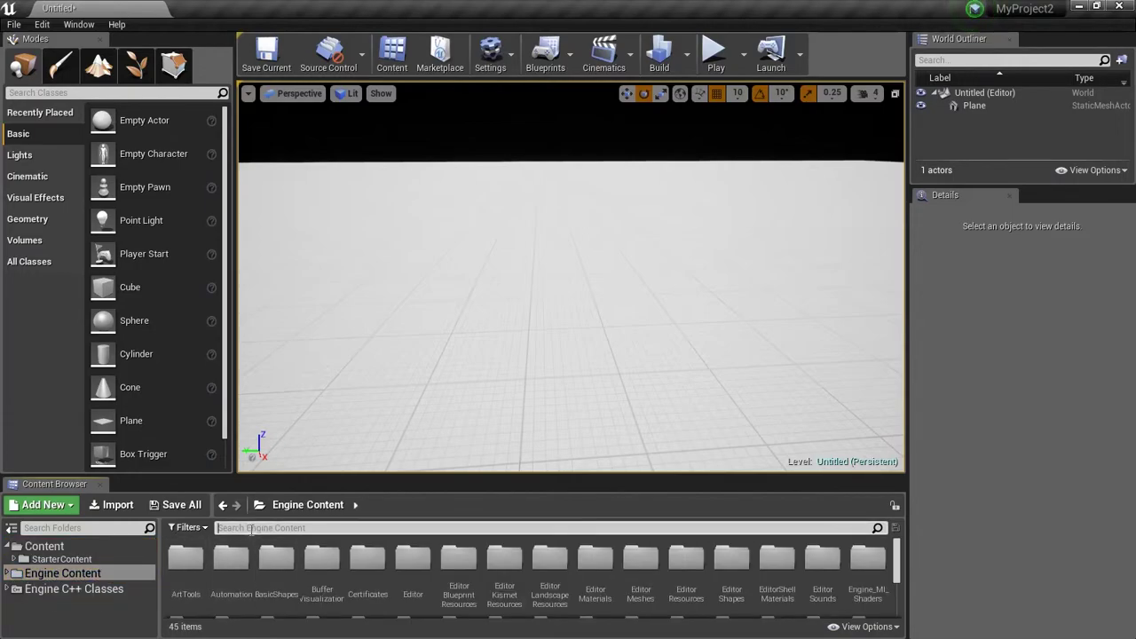
pyautogui.write('sky')
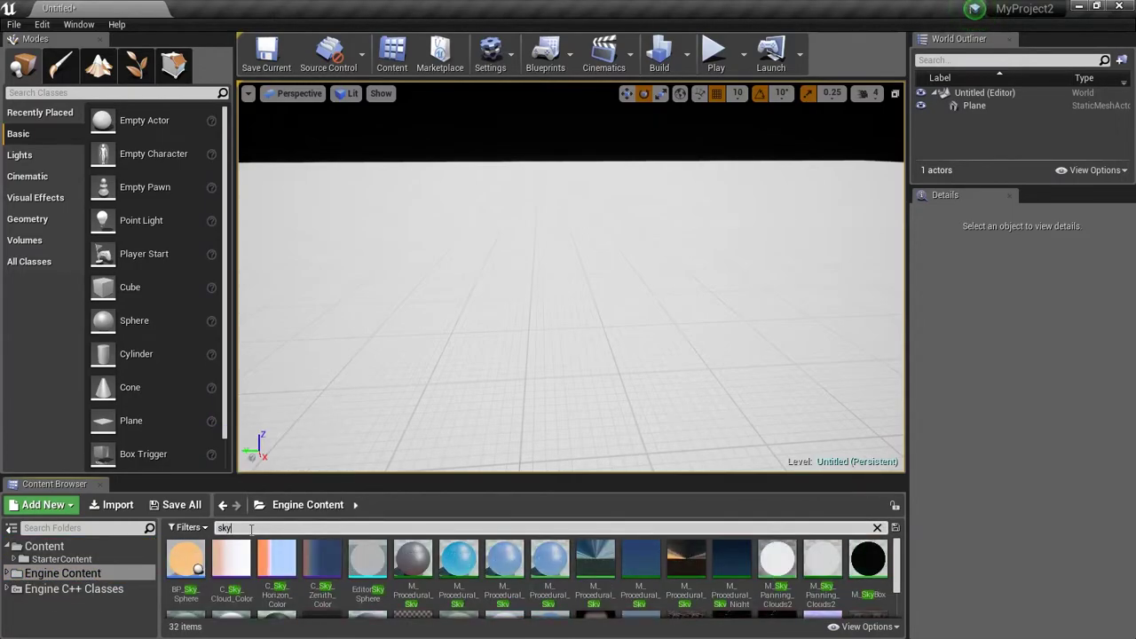
pyautogui.click(181, 565)
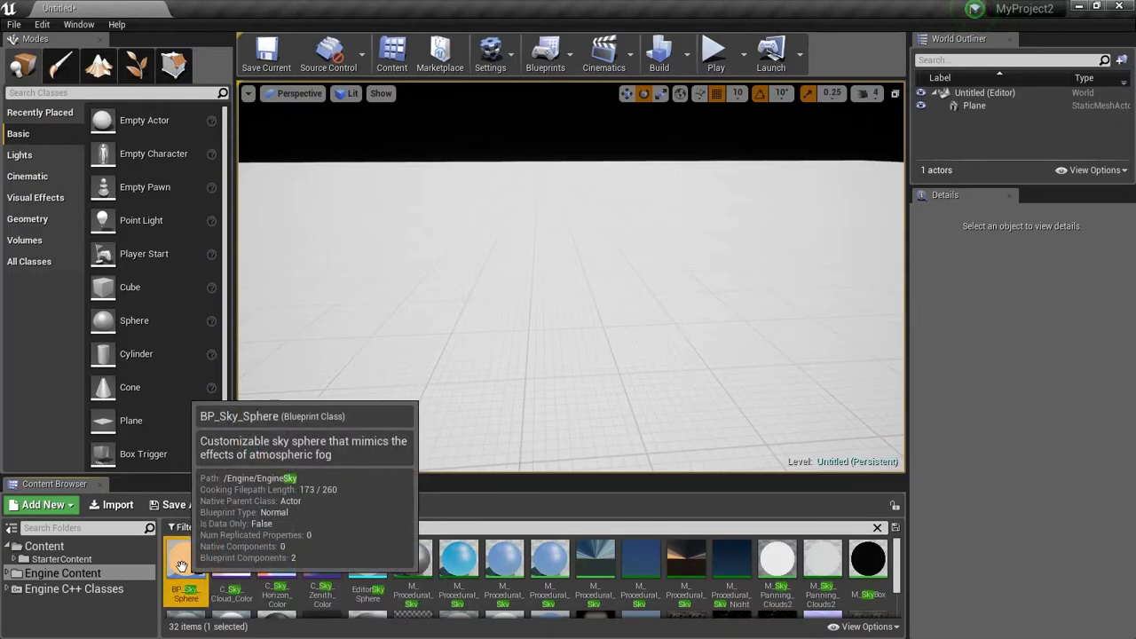
pyautogui.moveTo(184, 565); pyautogui.dragTo(419, 348)
# Step: Raise the sky sphere's Sun Height override to about 0.55
pyautogui.moveTo(422, 334); pyautogui.dragTo(422, 266, button='right')
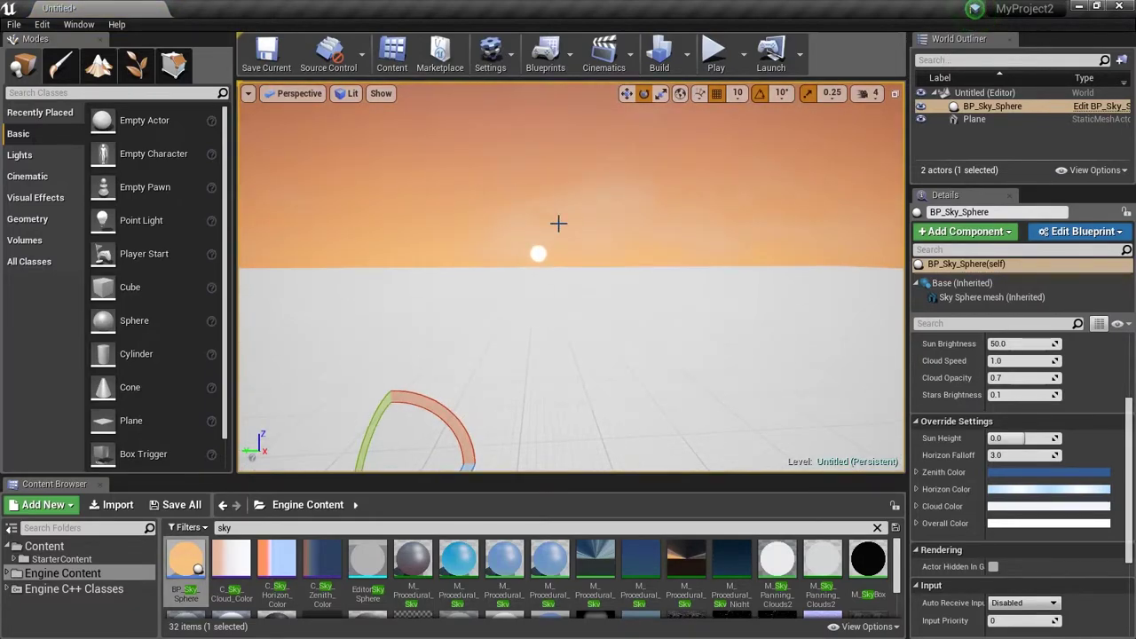
pyautogui.moveTo(559, 224)
pyautogui.mouseDown(button='right')
pyautogui.moveTo(590, 355)
pyautogui.moveTo(577, 125)
pyautogui.moveTo(577, 233)
pyautogui.moveTo(561, 220)
pyautogui.mouseUp(button='right')
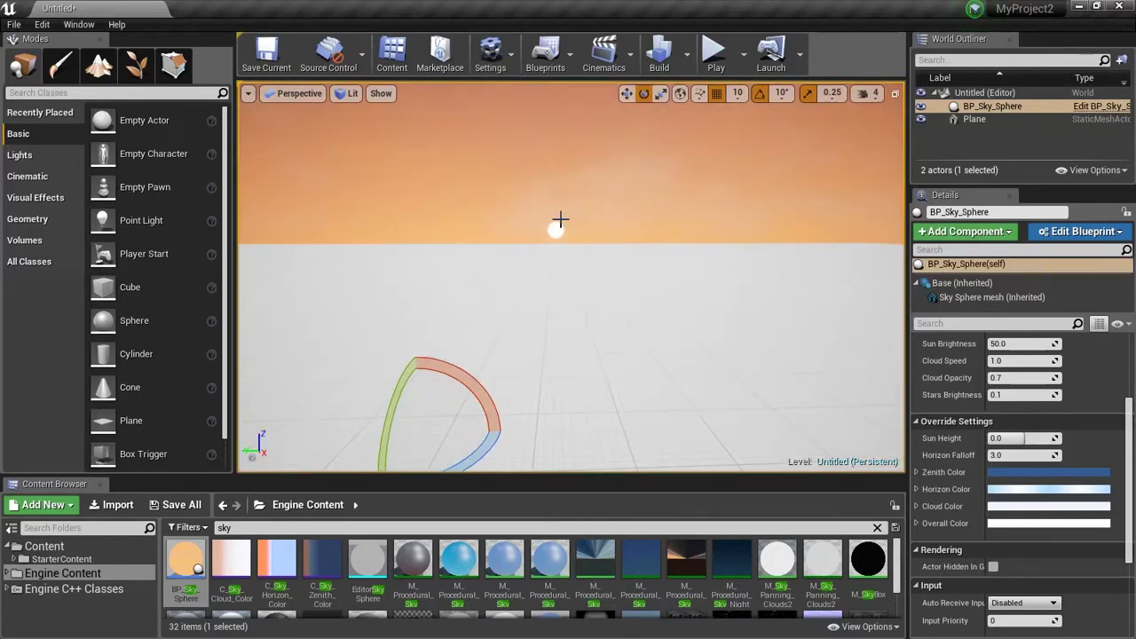
pyautogui.moveTo(628, 309); pyautogui.dragTo(632, 333, button='right')
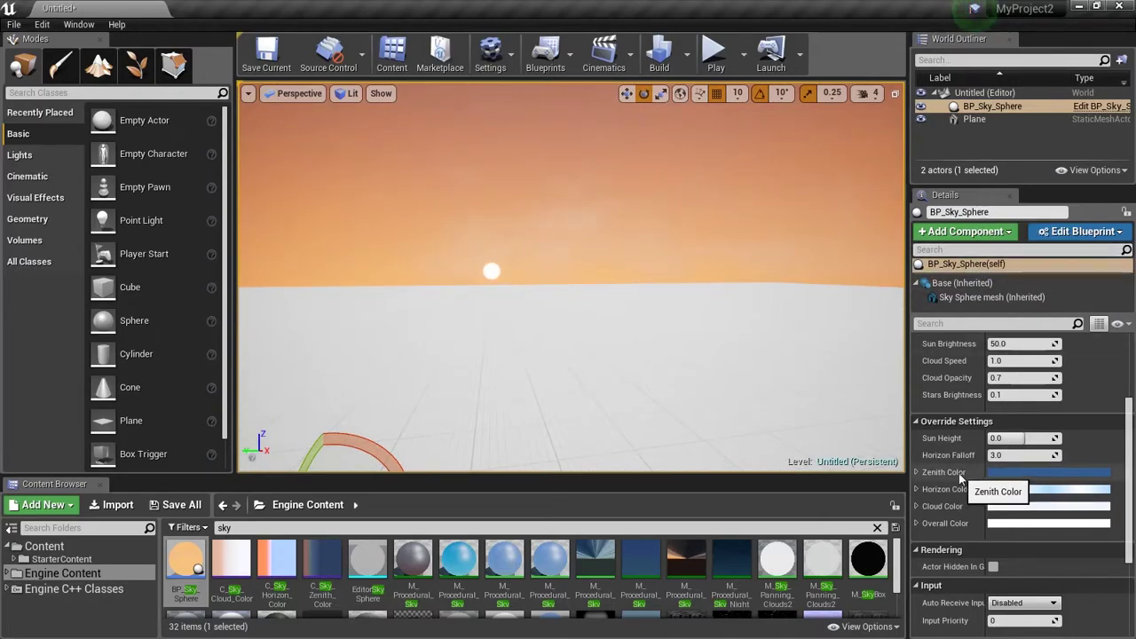
pyautogui.moveTo(1013, 439); pyautogui.dragTo(1039, 439)
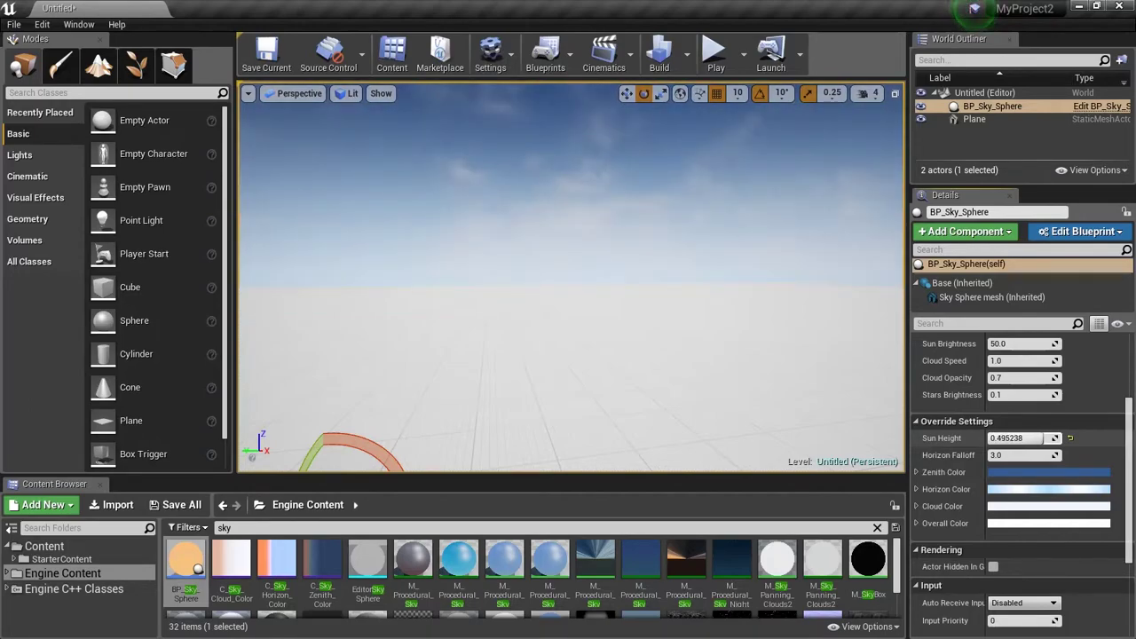
# Step: Examine the sky sphere and ground plane in the four-view layout and the maximized Perspective view, with the scale gizmo active
pyautogui.moveTo(710, 320); pyautogui.dragTo(657, 355, button='right')
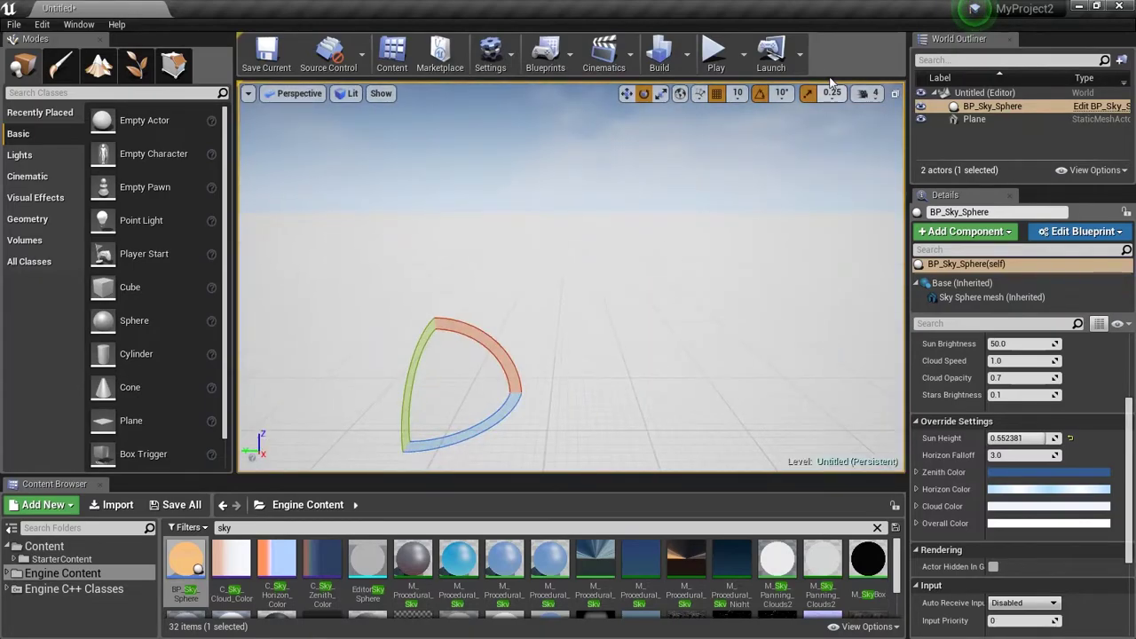
pyautogui.click(895, 95)
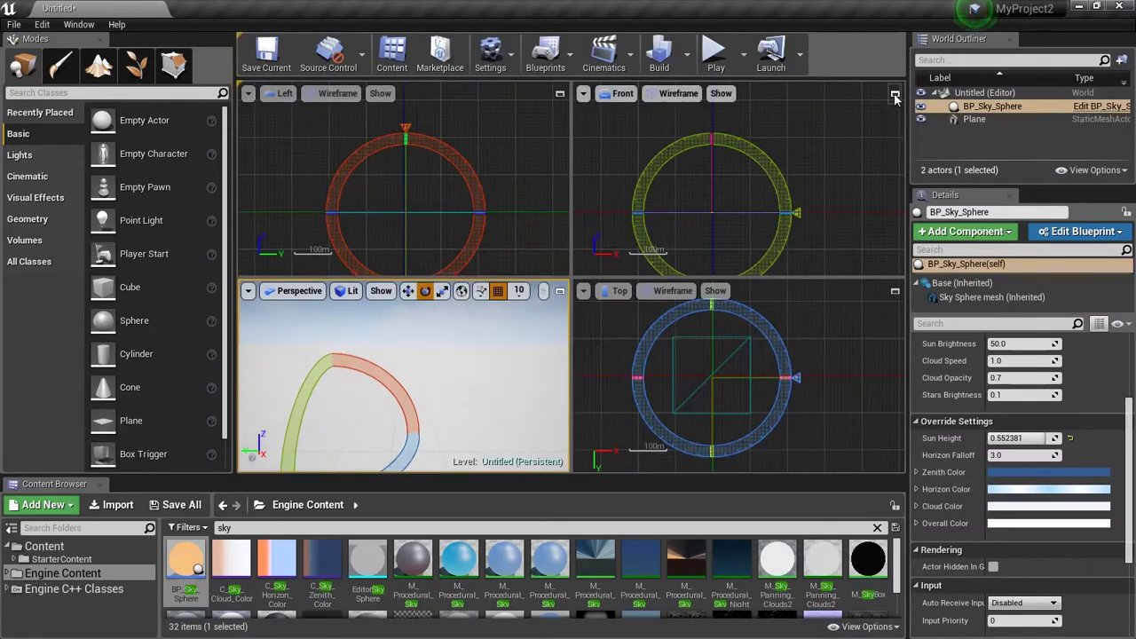
pyautogui.moveTo(833, 178); pyautogui.dragTo(859, 154)
pyautogui.moveTo(816, 187)
pyautogui.mouseDown(button='right')
pyautogui.moveTo(862, 130)
pyautogui.moveTo(814, 218)
pyautogui.moveTo(830, 181)
pyautogui.mouseUp(button='right')
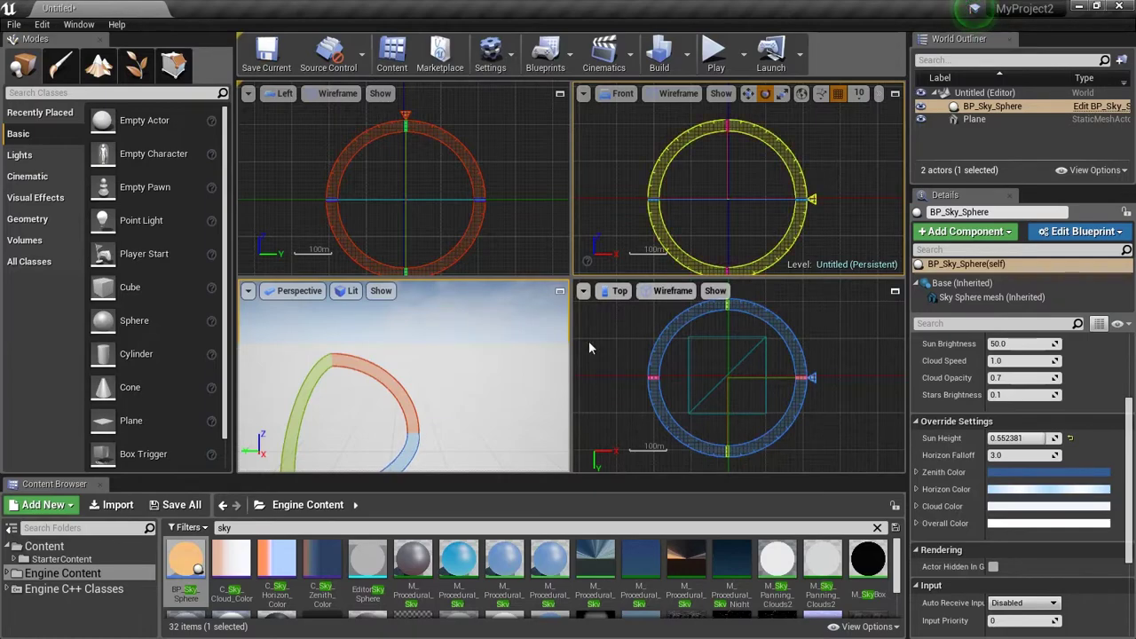
pyautogui.click(560, 290)
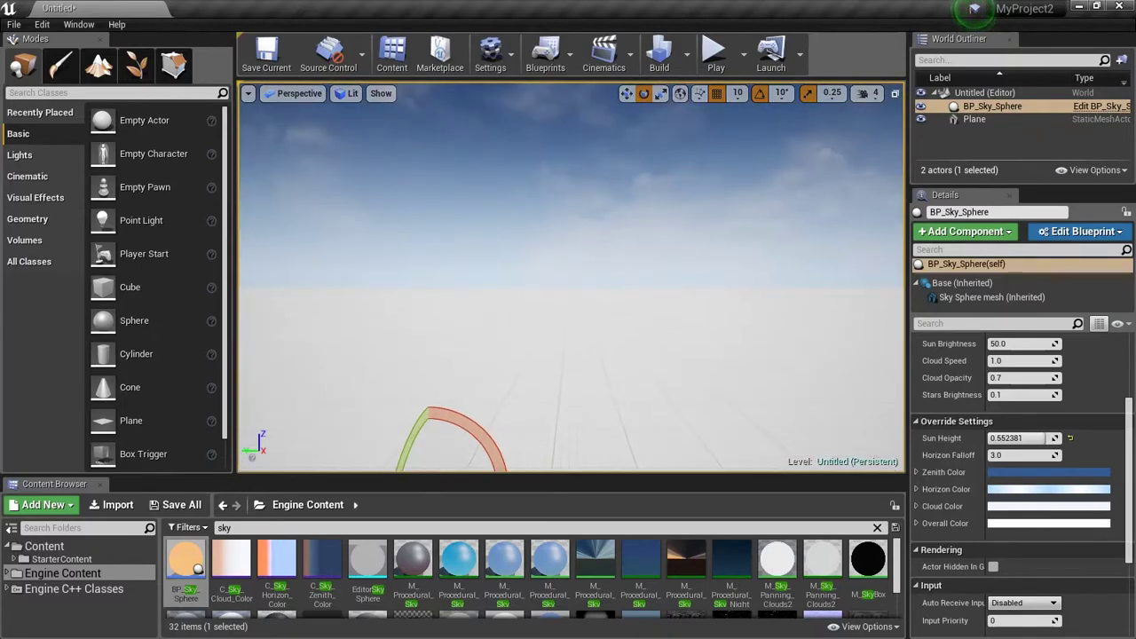
pyautogui.press('f')
pyautogui.press('r')
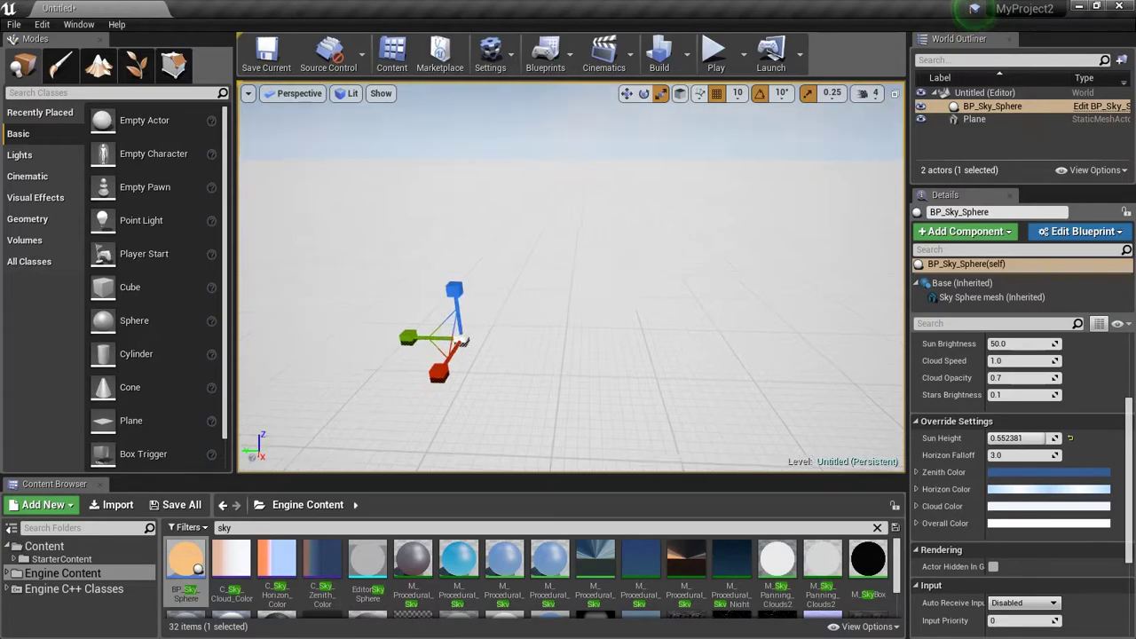
pyautogui.moveTo(633, 280); pyautogui.dragTo(676, 200, button='right')
pyautogui.click(895, 93)
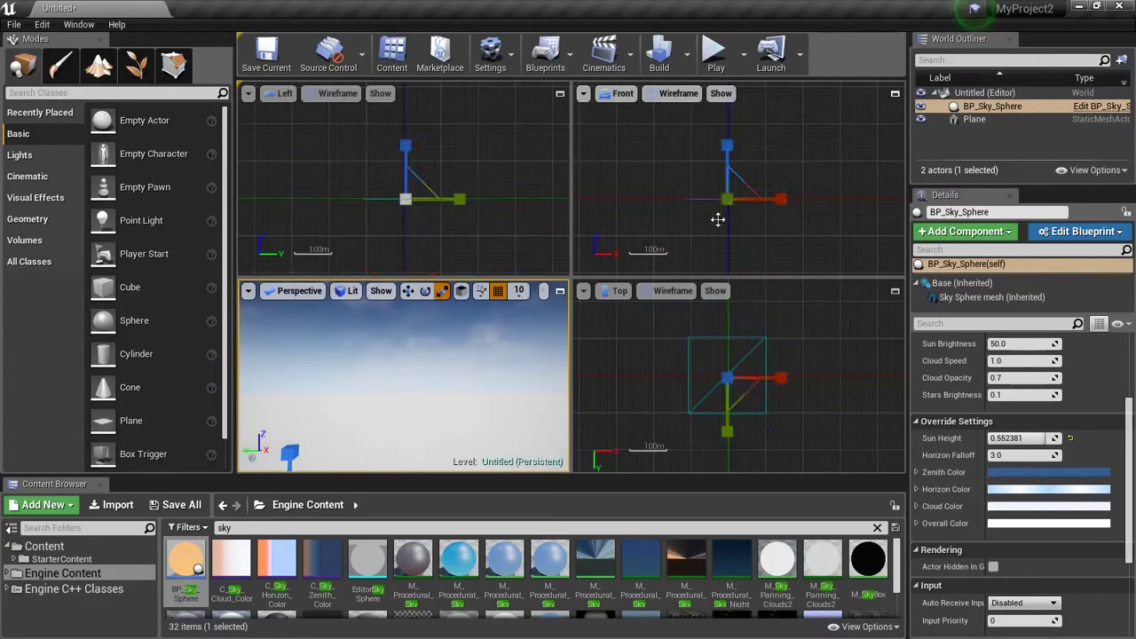
pyautogui.moveTo(850, 100)
pyautogui.mouseDown(button='right')
pyautogui.moveTo(740, 189)
pyautogui.moveTo(857, 100)
pyautogui.moveTo(851, 114)
pyautogui.mouseUp(button='right')
pyautogui.click(560, 291)
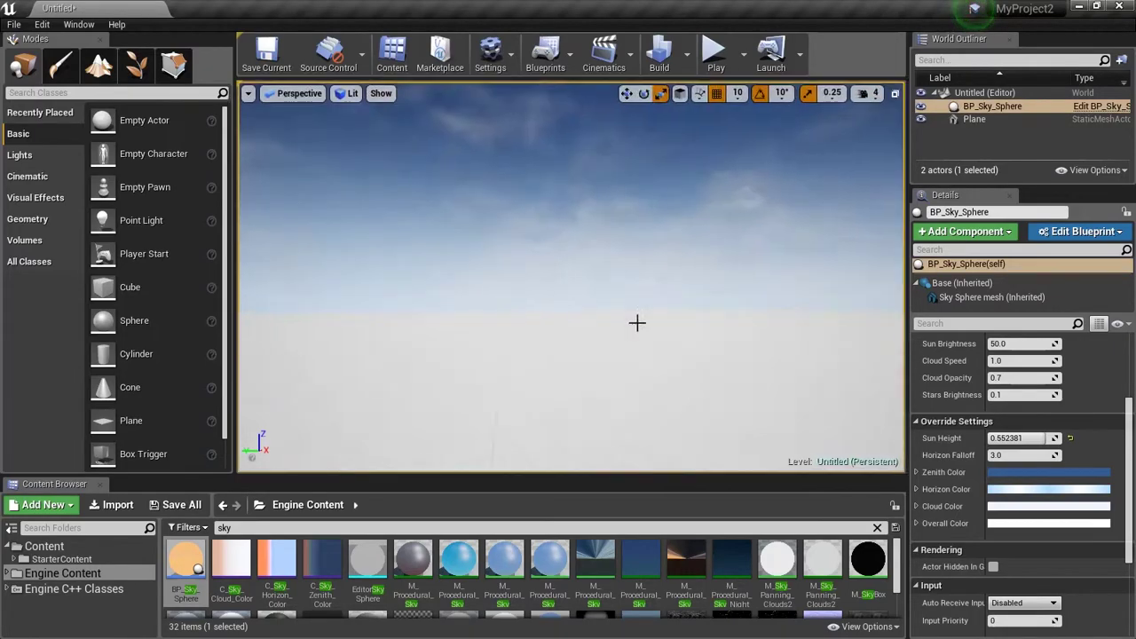
pyautogui.moveTo(726, 340); pyautogui.dragTo(725, 340, button='right')
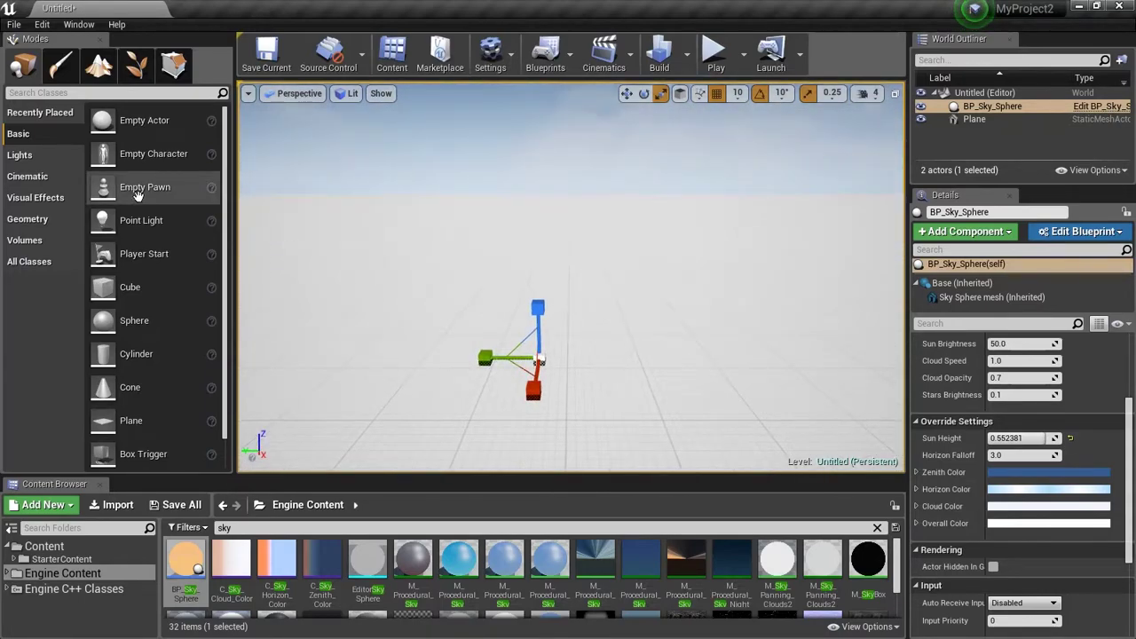
# Step: Place a Directional Light actor on the ground plane near the middle of the Perspective view
pyautogui.click(38, 156)
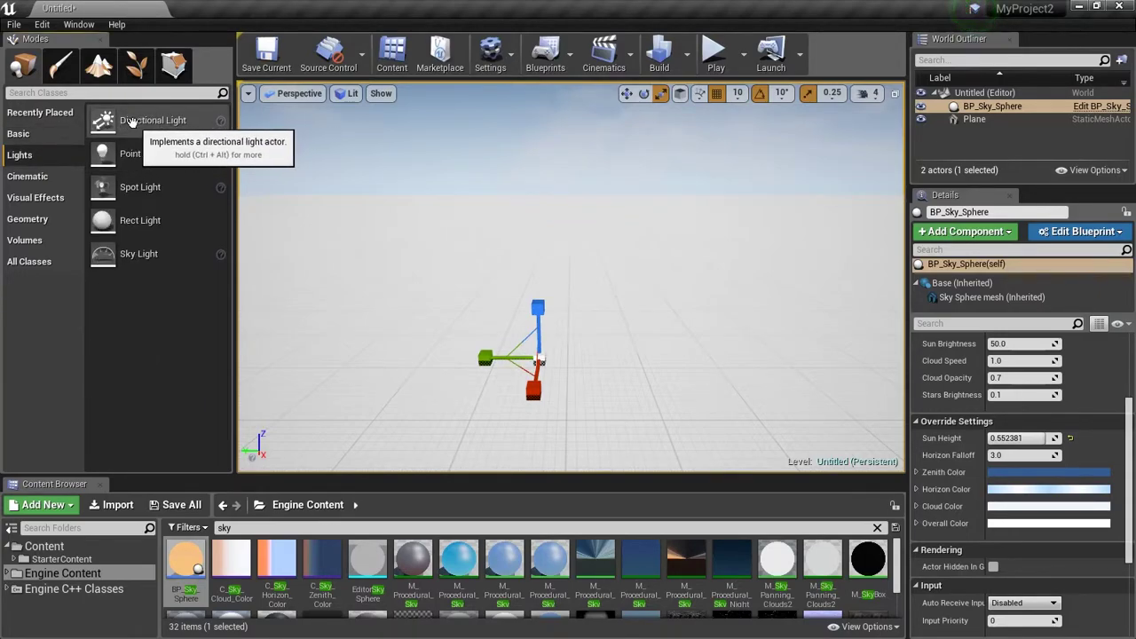
pyautogui.click(576, 355)
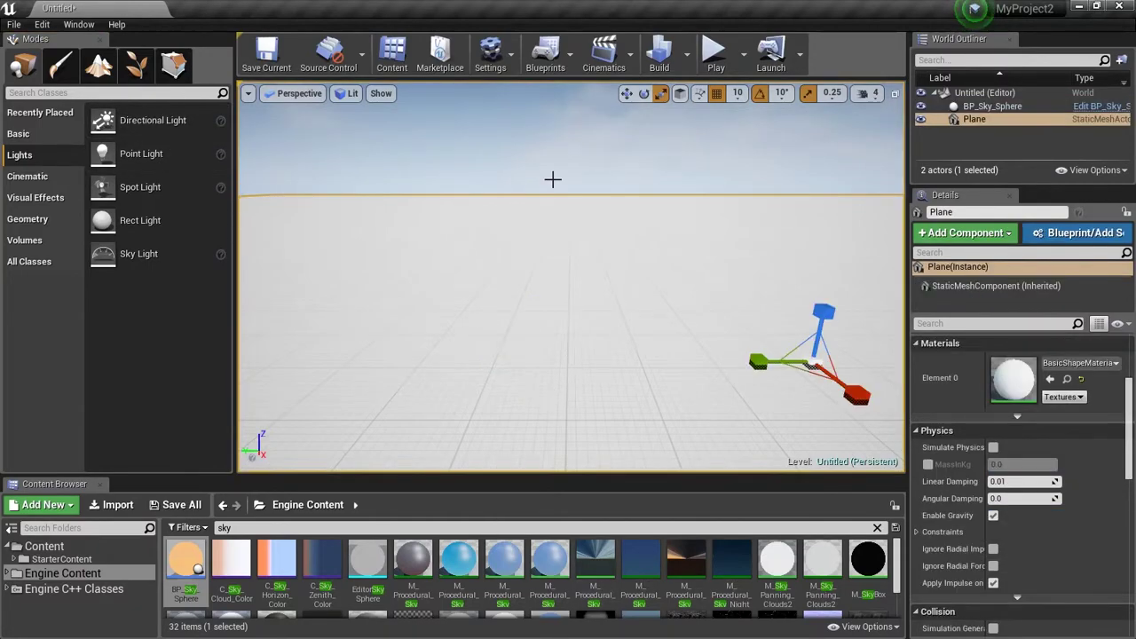
pyautogui.rightClick(534, 331)
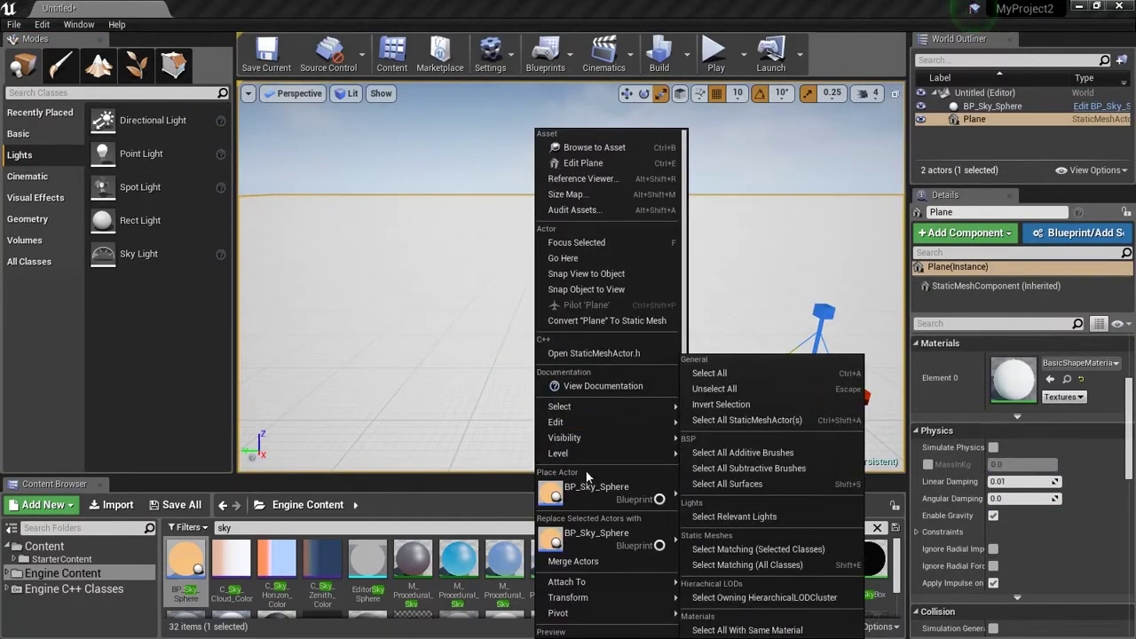
pyautogui.moveTo(675, 500)
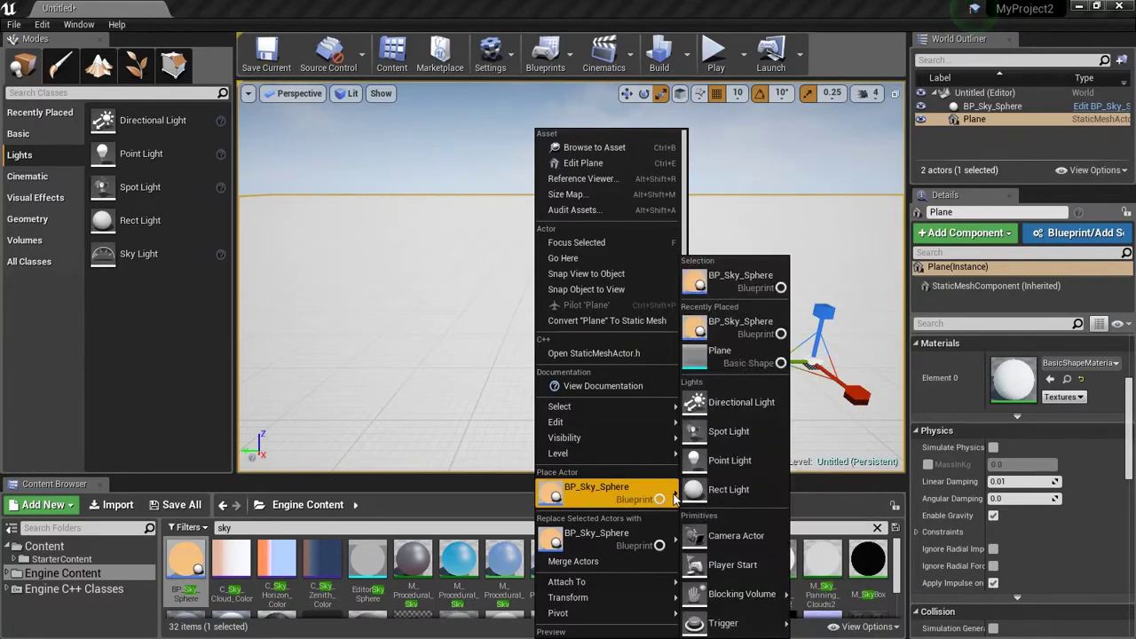
pyautogui.click(730, 407)
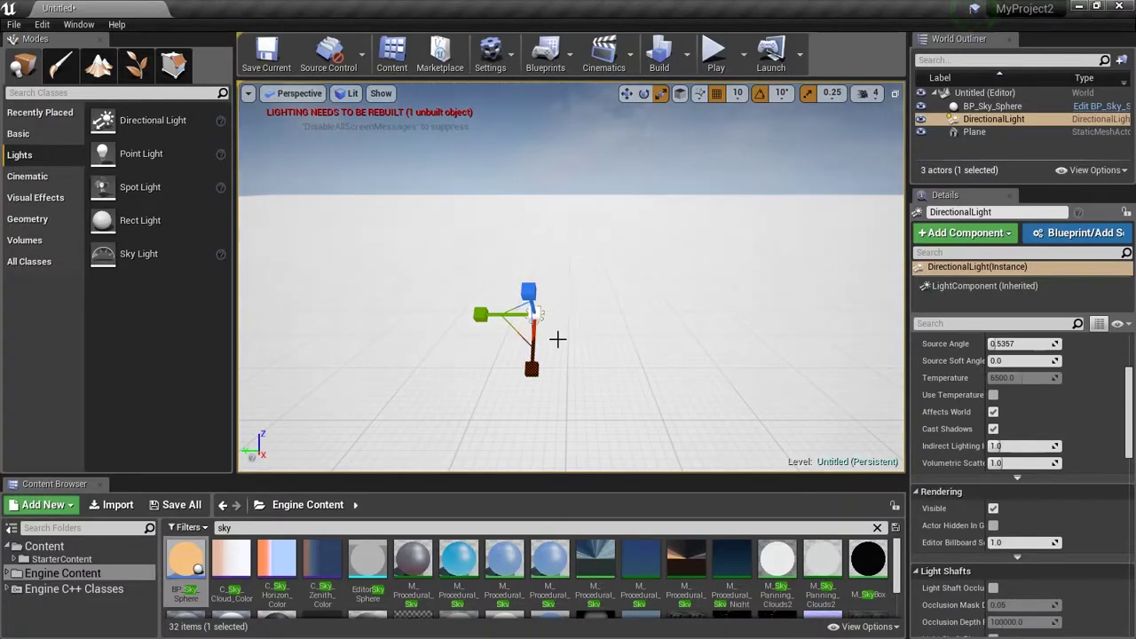
# Step: Move the directional light high above the ground plane and shift it slightly sideways along its Y axis
pyautogui.press('w')
pyautogui.moveTo(532, 255); pyautogui.dragTo(535, 67)
pyautogui.moveTo(610, 293); pyautogui.dragTo(610, 204, button='right')
pyautogui.moveTo(535, 300); pyautogui.dragTo(539, 96)
pyautogui.moveTo(539, 95); pyautogui.dragTo(542, 124, button='right')
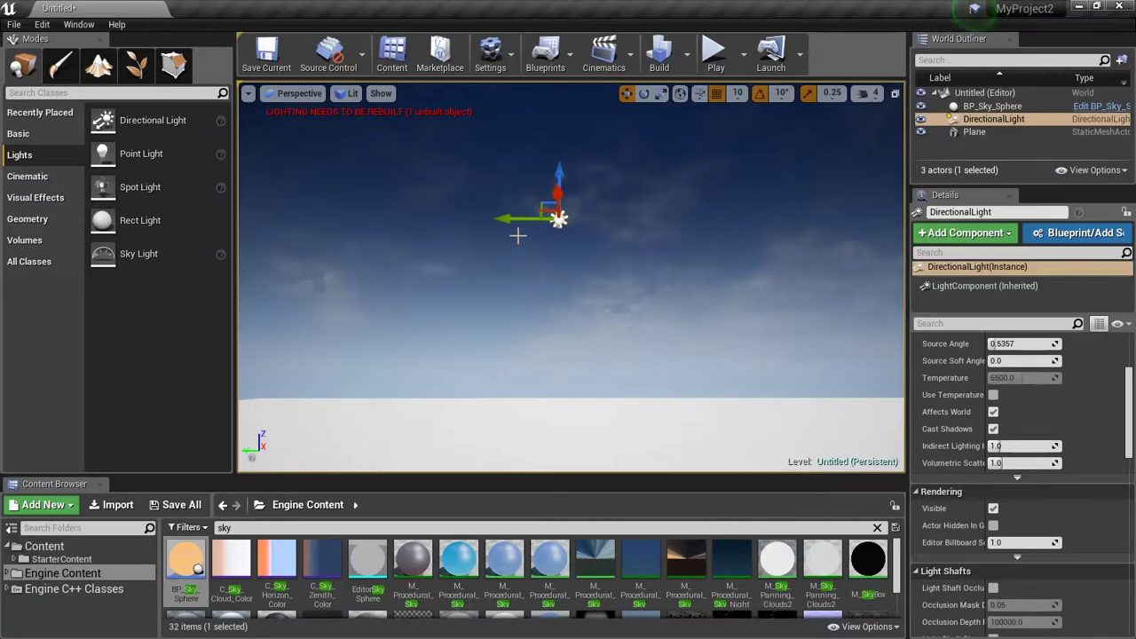
pyautogui.moveTo(505, 220); pyautogui.dragTo(467, 221)
pyautogui.moveTo(433, 185); pyautogui.dragTo(443, 27)
# Step: Select the ground plane and build the level to update its lighting
pyautogui.moveTo(549, 337); pyautogui.dragTo(548, 428, button='right')
pyautogui.moveTo(622, 361); pyautogui.dragTo(620, 244, button='right')
pyautogui.click(622, 362)
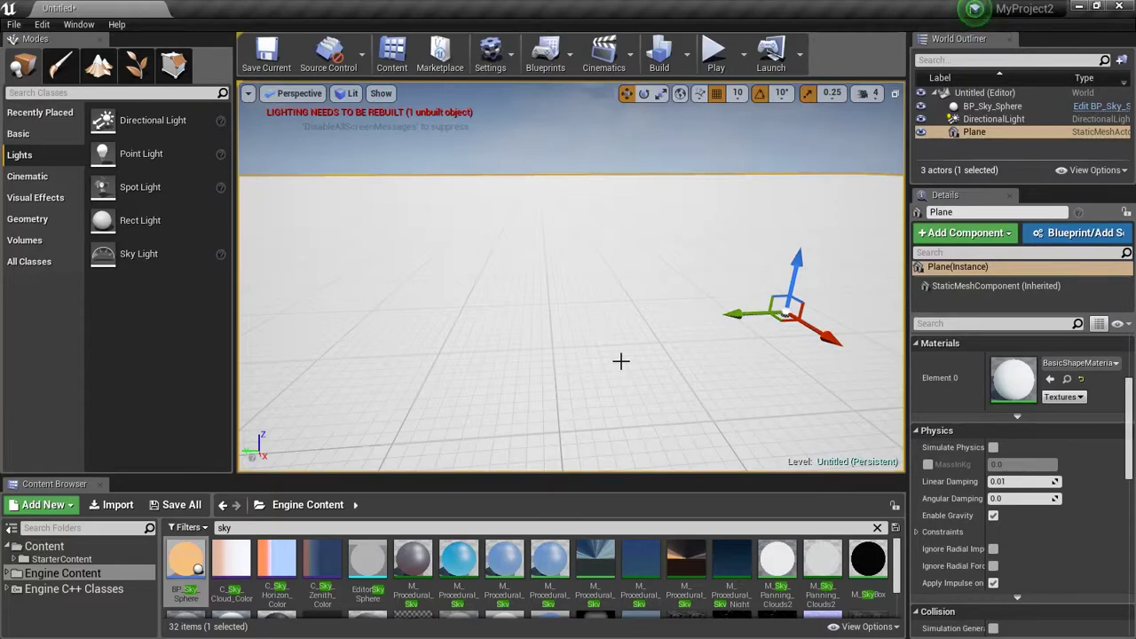
pyautogui.moveTo(621, 361)
pyautogui.mouseDown(button='right')
pyautogui.moveTo(657, 351)
pyautogui.moveTo(653, 342)
pyautogui.moveTo(616, 361)
pyautogui.mouseUp(button='right')
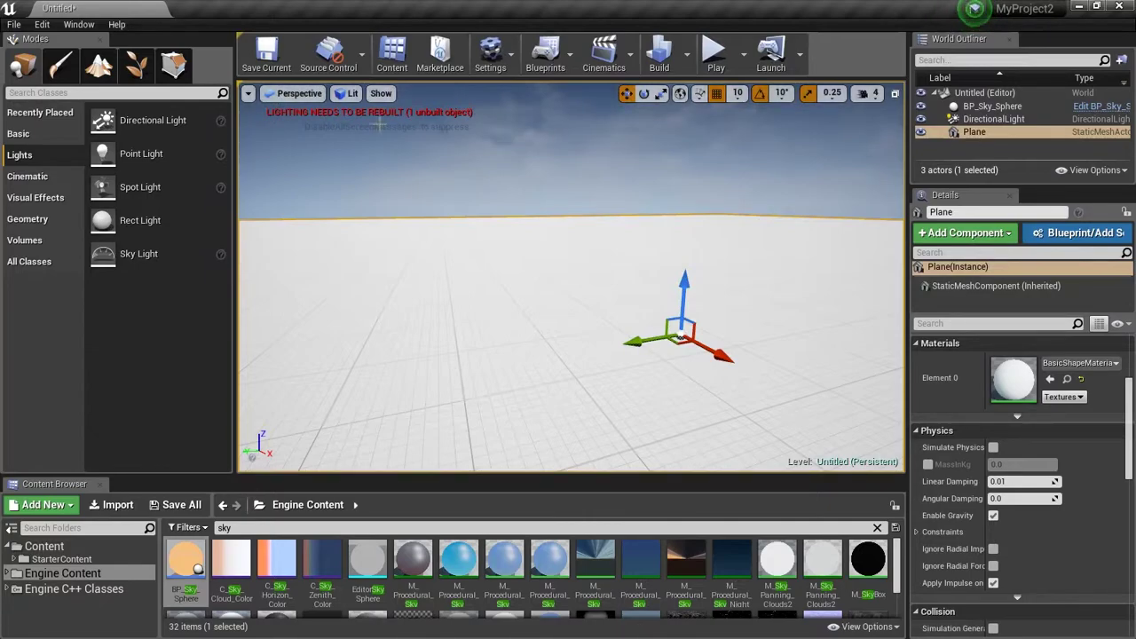
pyautogui.click(659, 55)
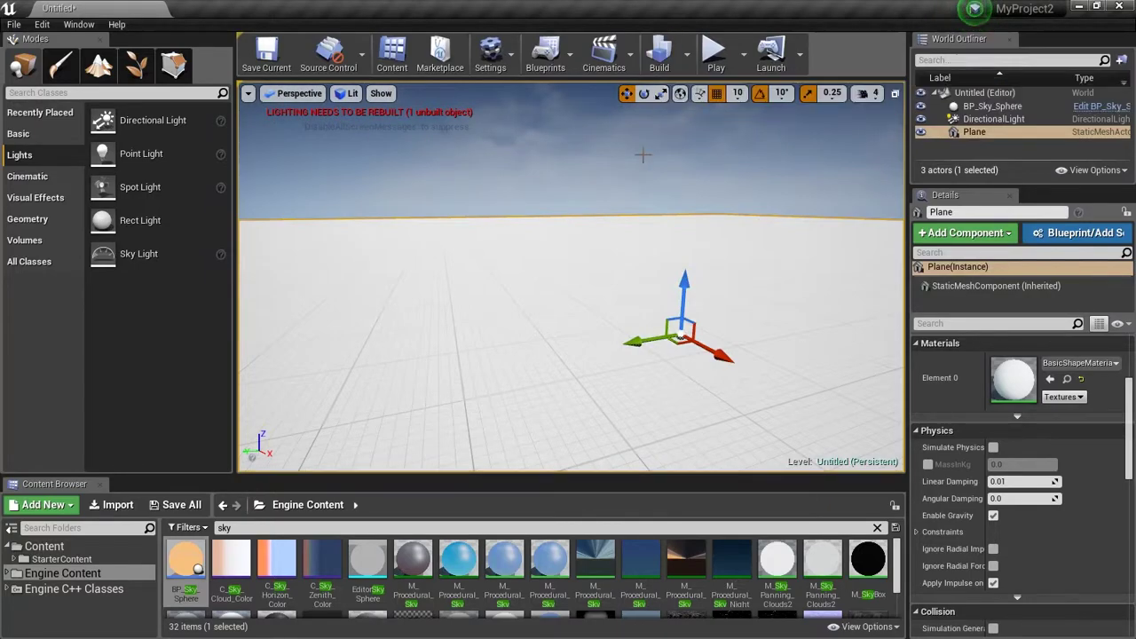